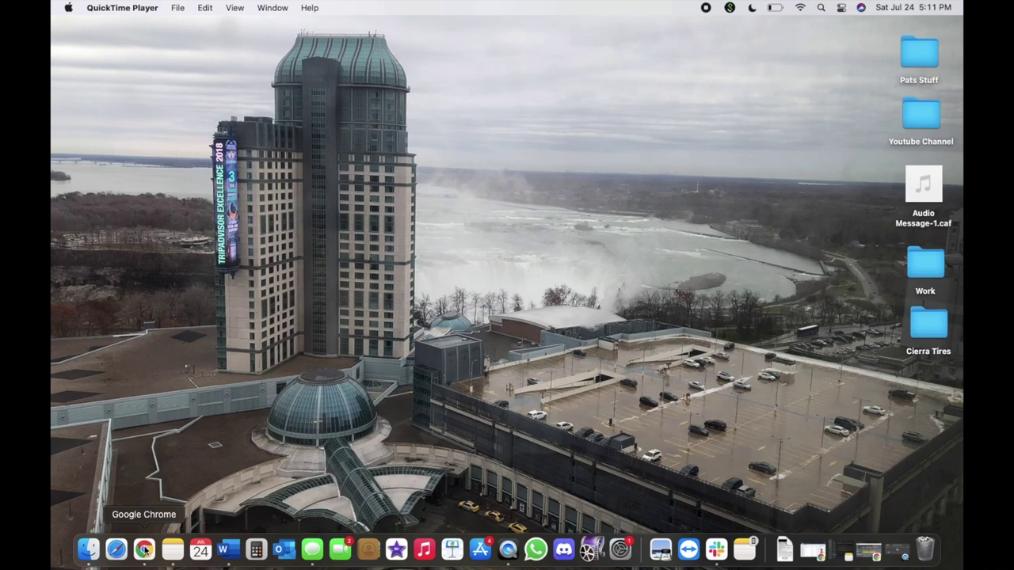
# - Bring Chrome up full screen on the converter product page and open the Buy Full License page
pyautogui.click(145, 549)
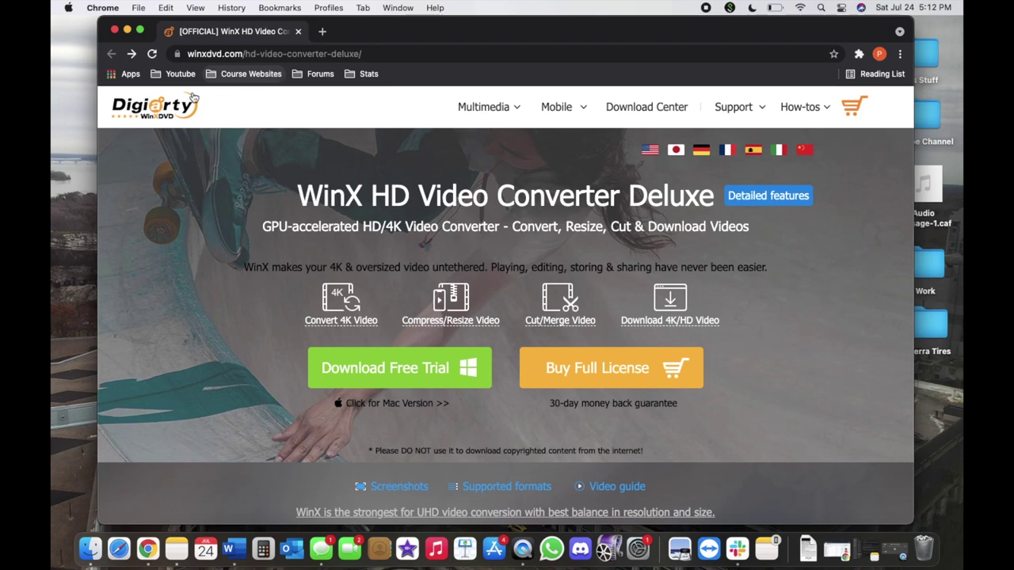
pyautogui.click(141, 31)
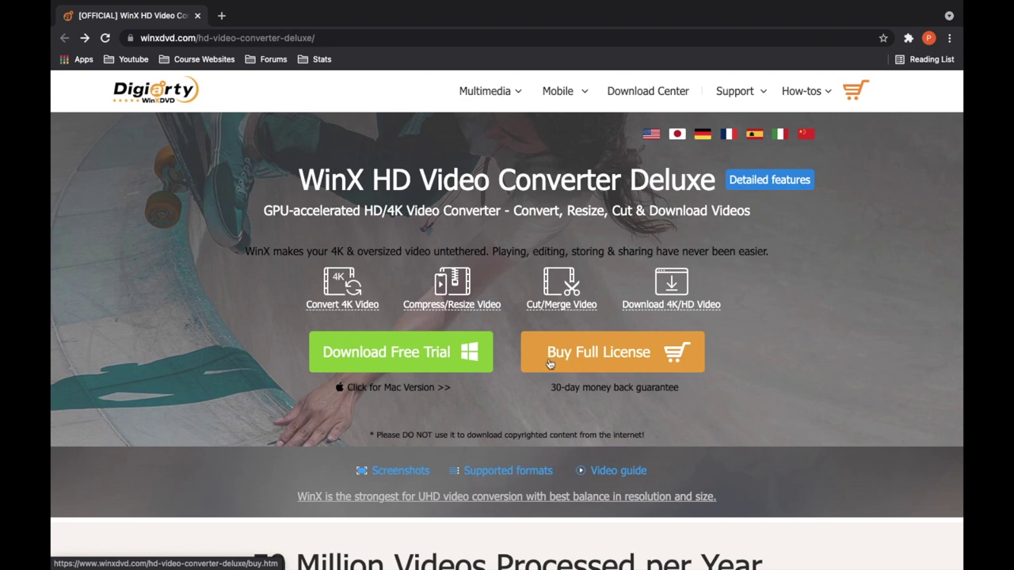
pyautogui.click(636, 364)
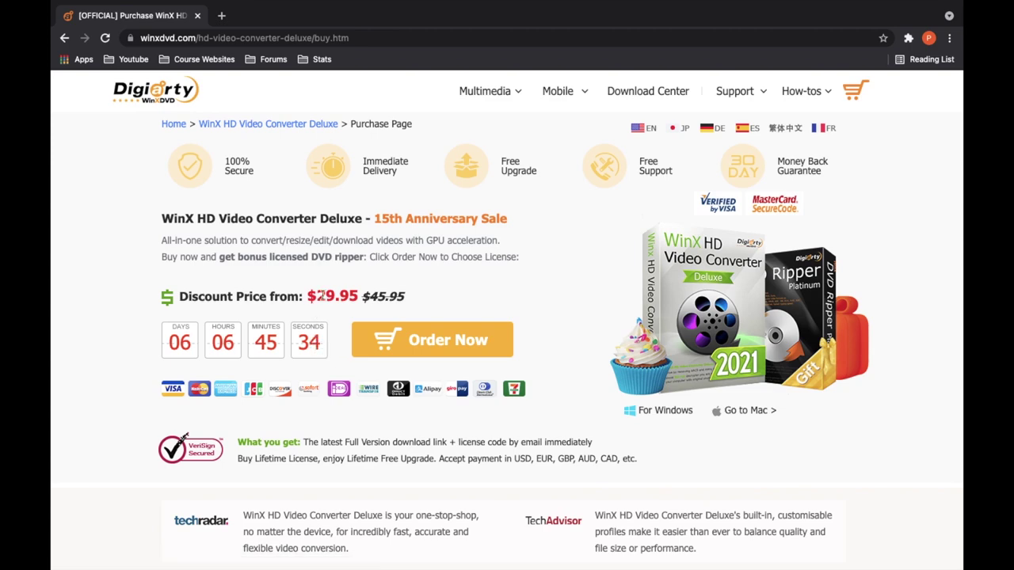
# - Scroll through the purchase page's $29.95 offer and $69.95 Gift Pack bundle, then back to the top
pyautogui.scroll(-5, 321, 295)
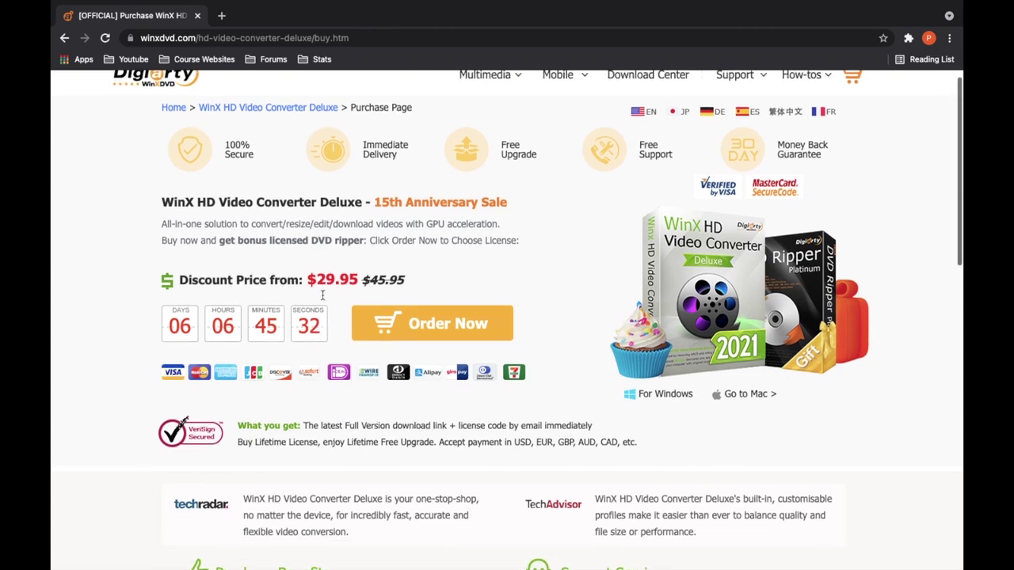
pyautogui.scroll(-2, 320, 295)
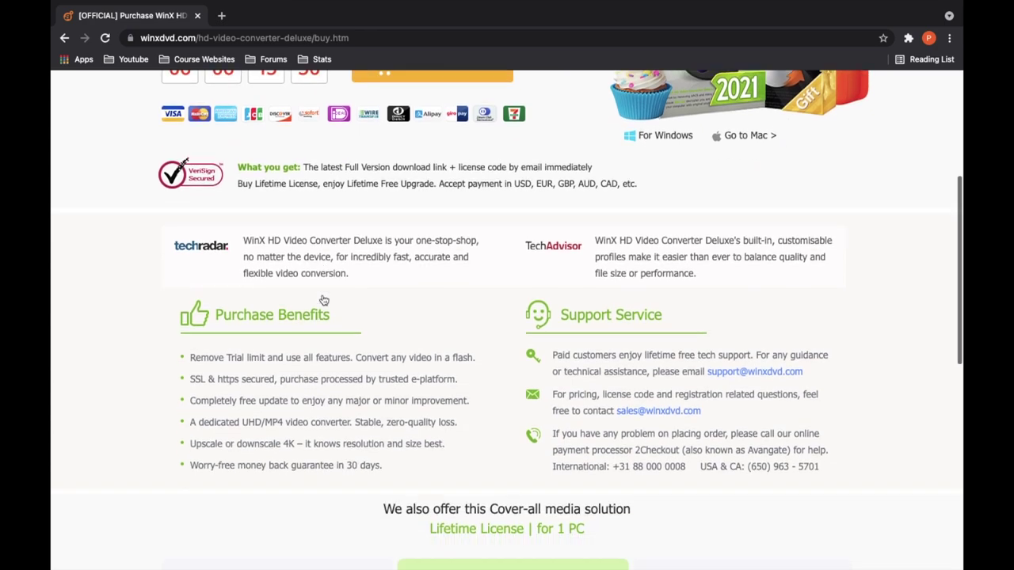
pyautogui.scroll(-7, 321, 299)
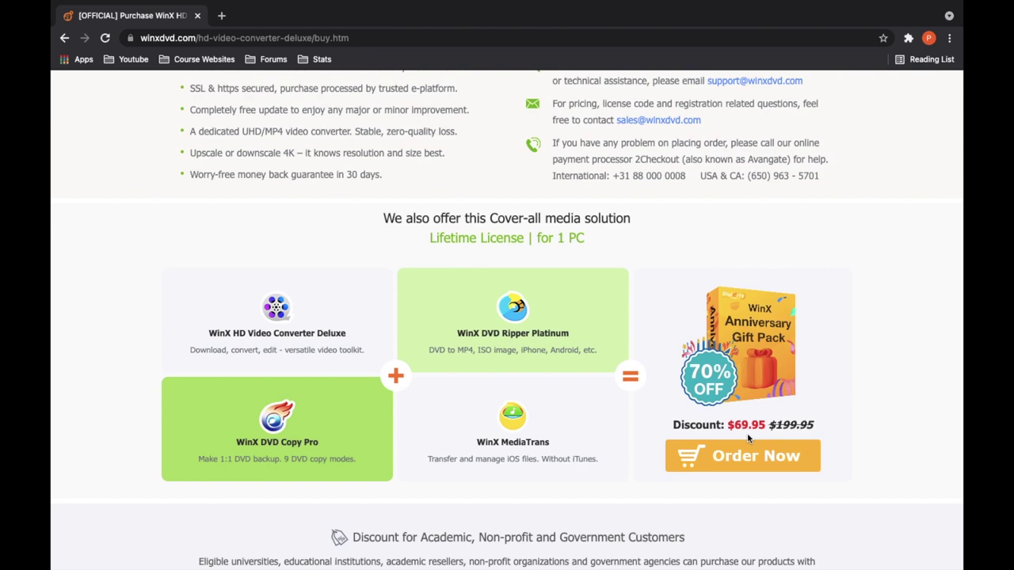
pyautogui.scroll(8, 747, 433)
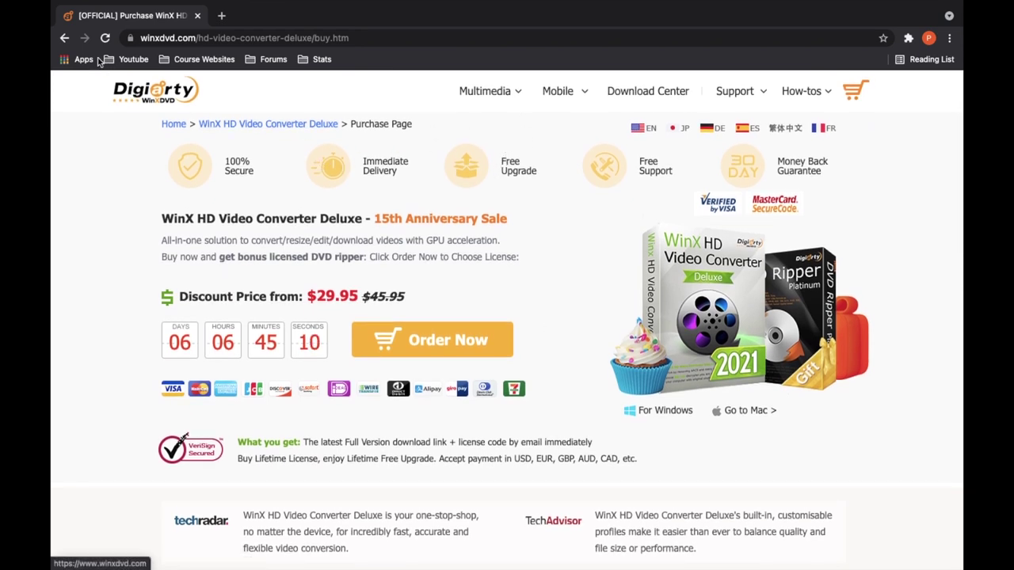
# - Return to the product overview and follow the 'Click for Mac Version >>' link
pyautogui.click(64, 37)
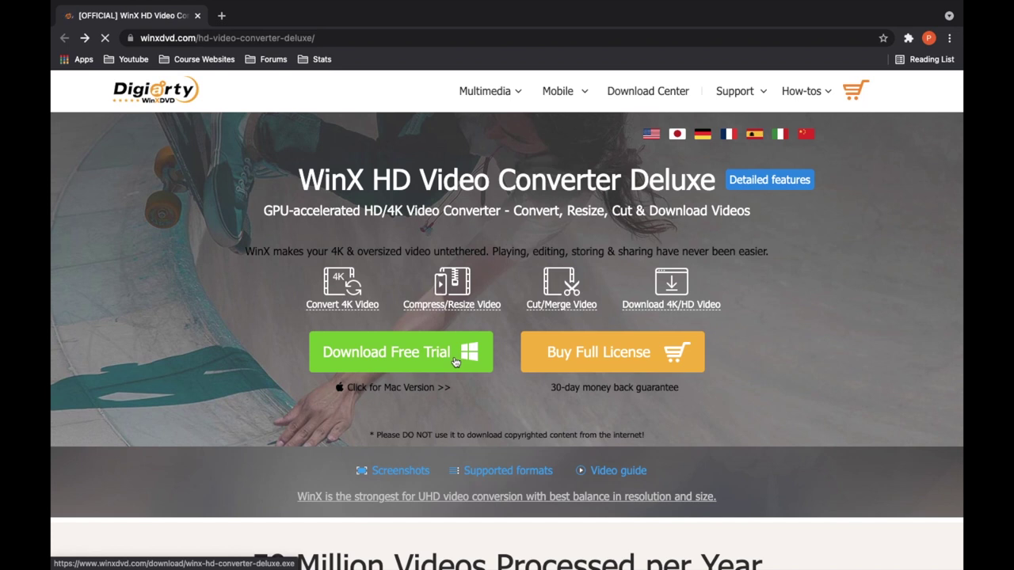
pyautogui.click(406, 388)
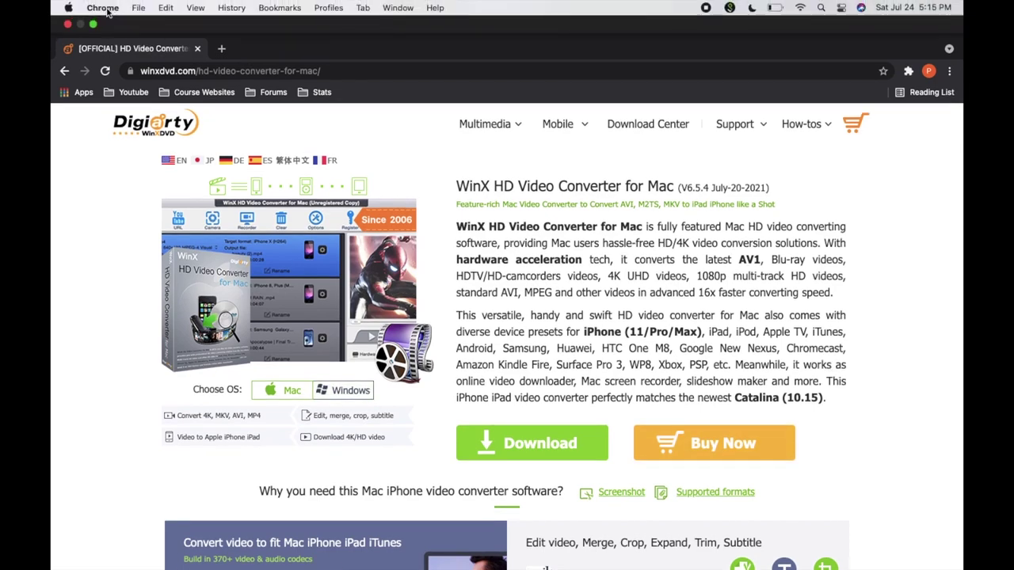
# - Take Chrome out of full screen, minimize it, and launch WinX HD Video Converter from the Dock
pyautogui.click(93, 24)
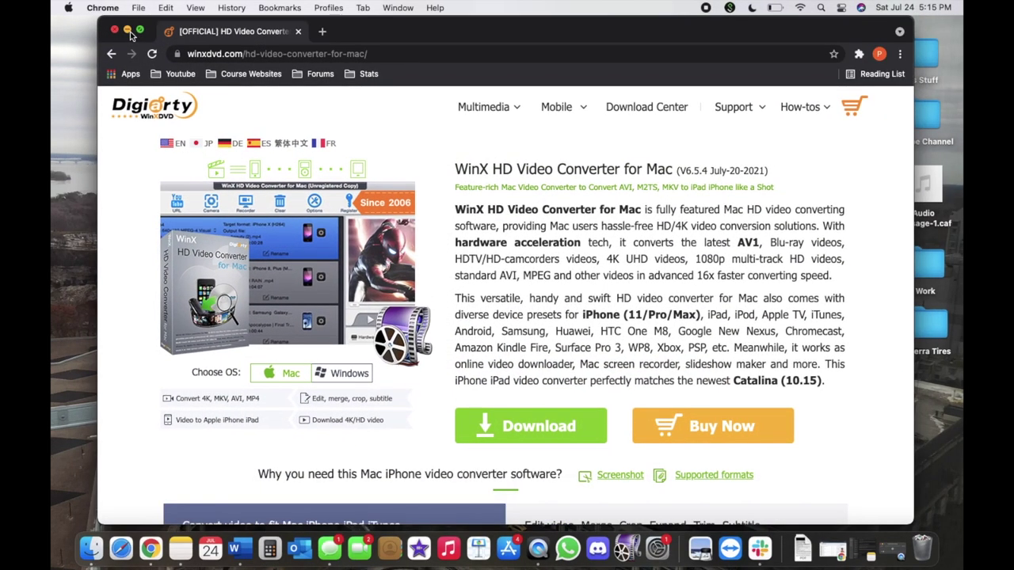
pyautogui.click(127, 31)
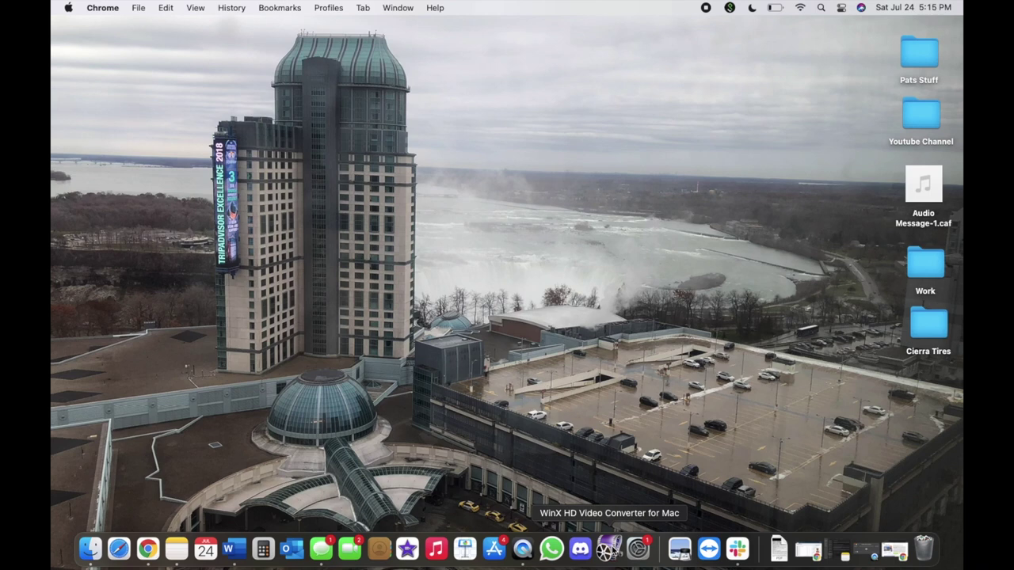
pyautogui.click(609, 549)
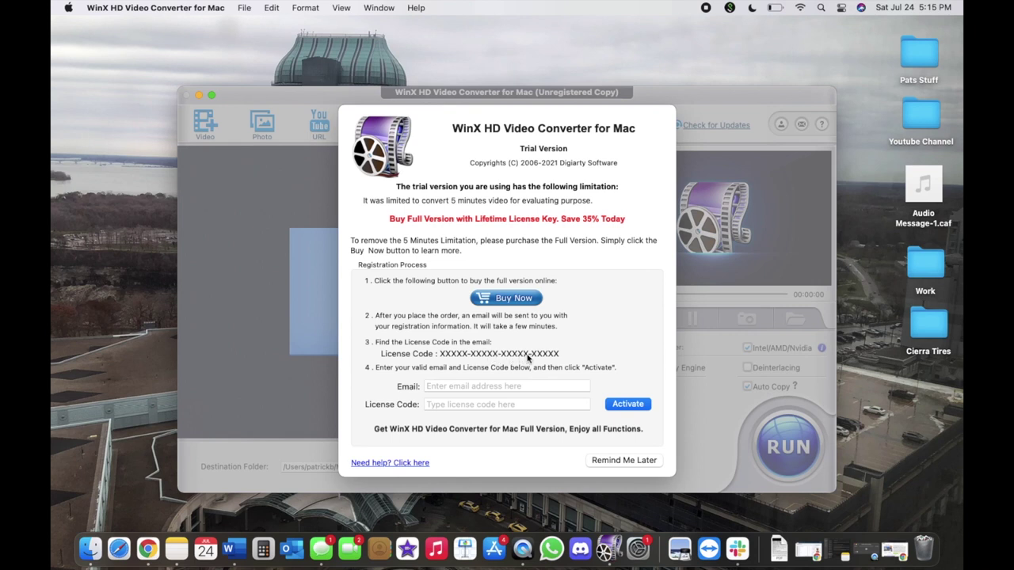
# - Skip registration on the trial notice by choosing Remind Me Later
pyautogui.click(434, 386)
pyautogui.click(442, 406)
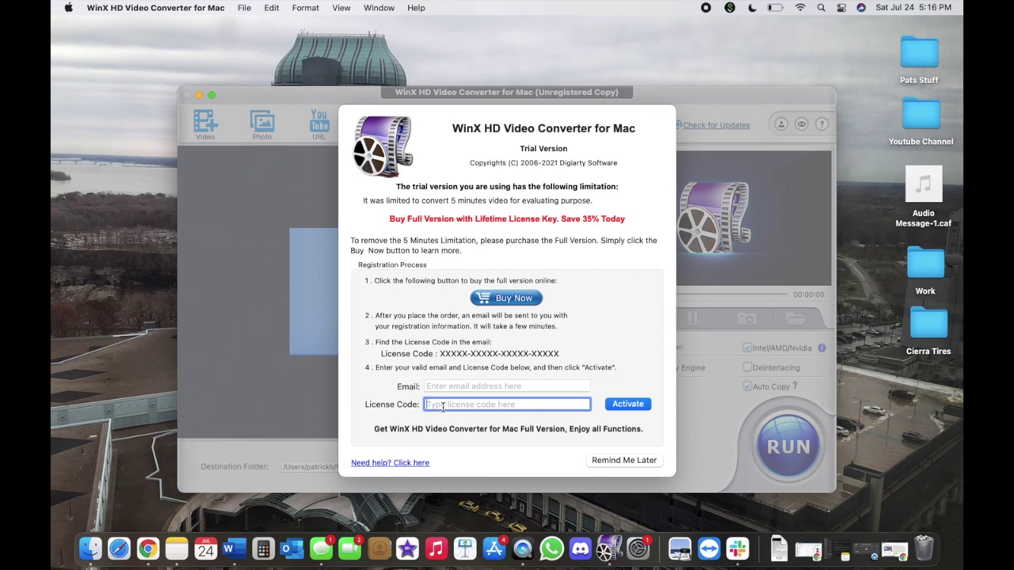
pyautogui.click(611, 461)
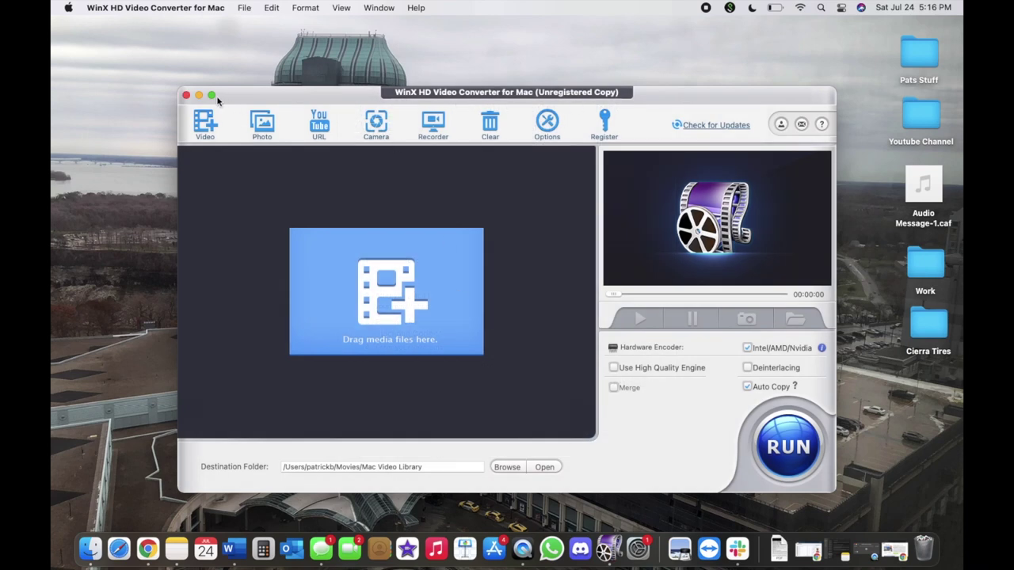
# - Make the converter full screen and add the video IMG_1540.mov
pyautogui.moveTo(212, 96)
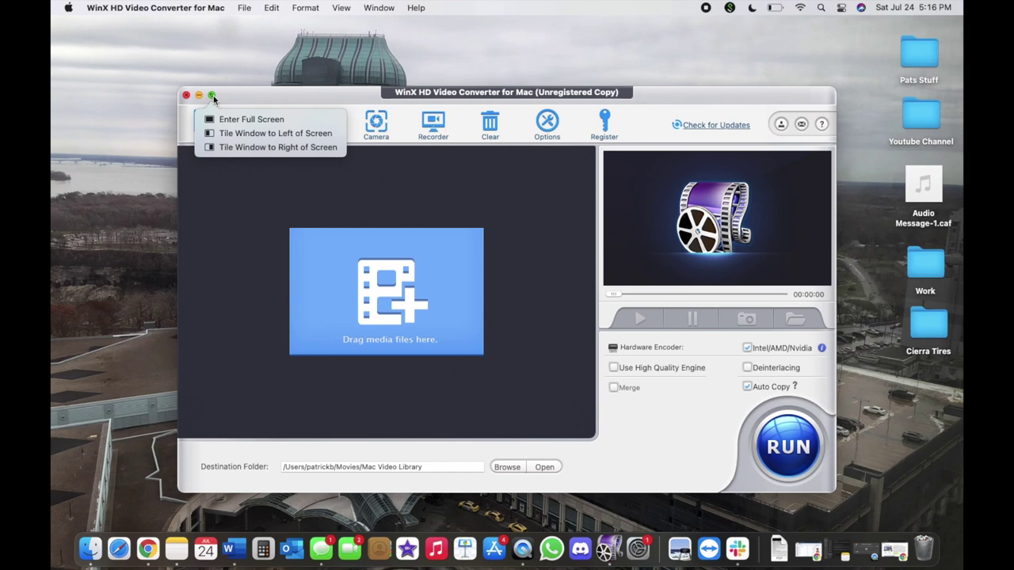
pyautogui.click(212, 95)
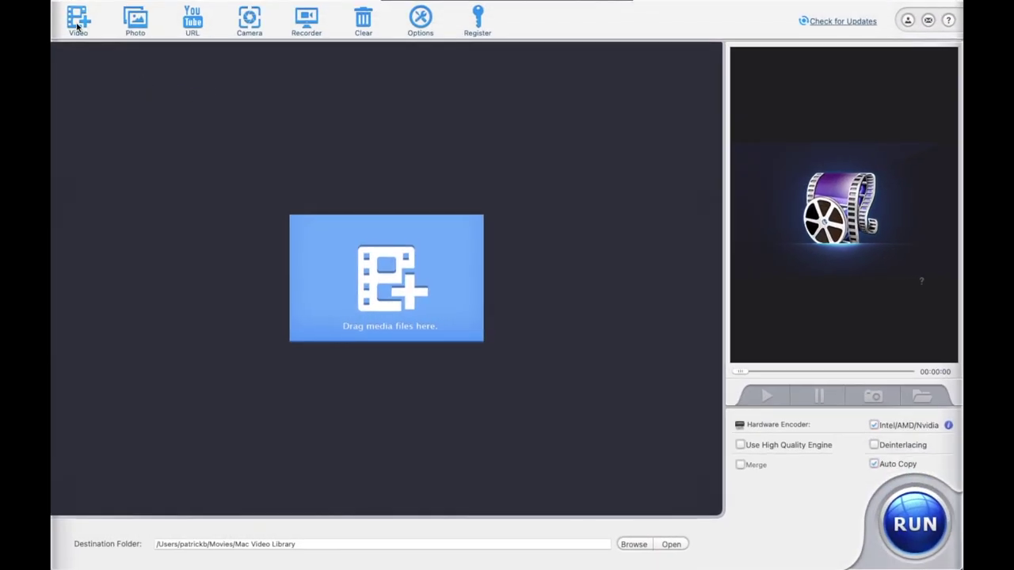
pyautogui.click(77, 27)
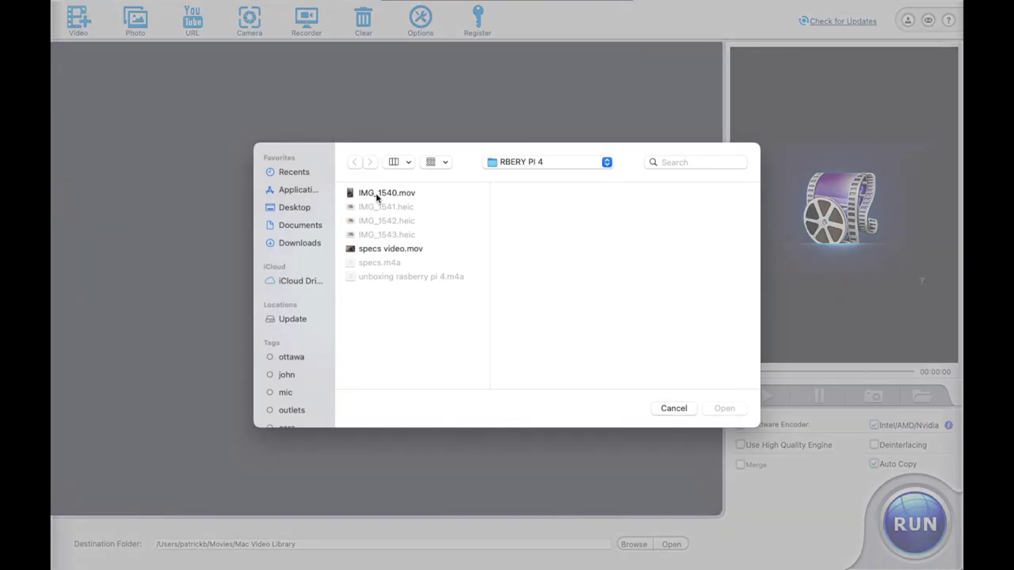
pyautogui.click(377, 196)
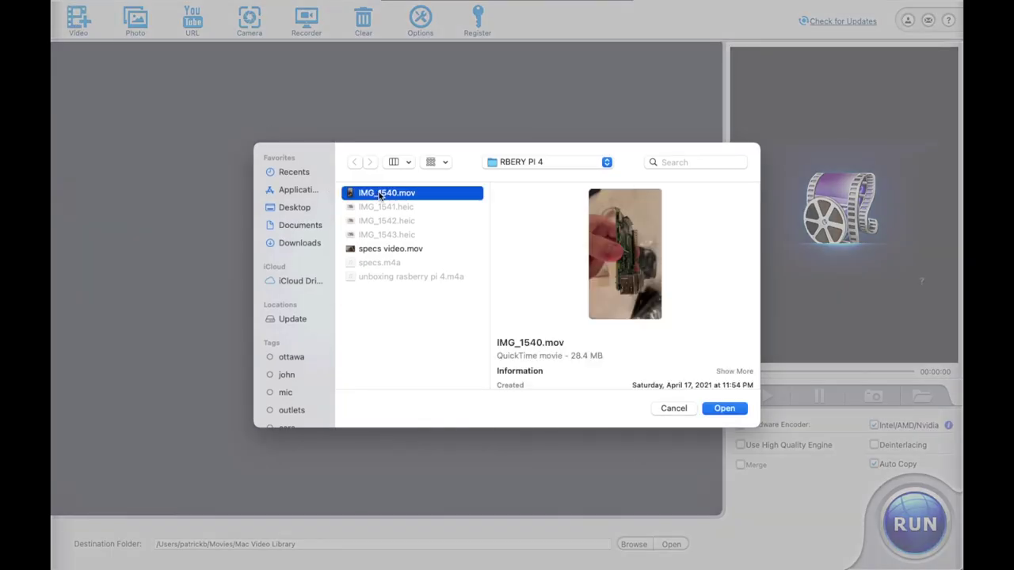
pyautogui.click(722, 410)
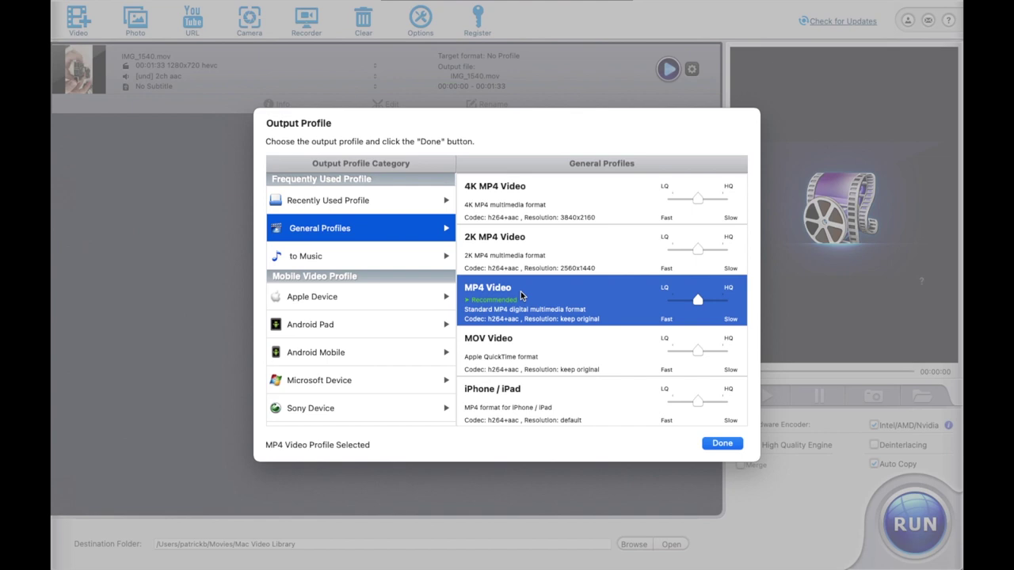
# - Select General Profiles > 4K MP4 Video as the output profile for IMG_1540.mov
pyautogui.scroll(-3, 520, 295)
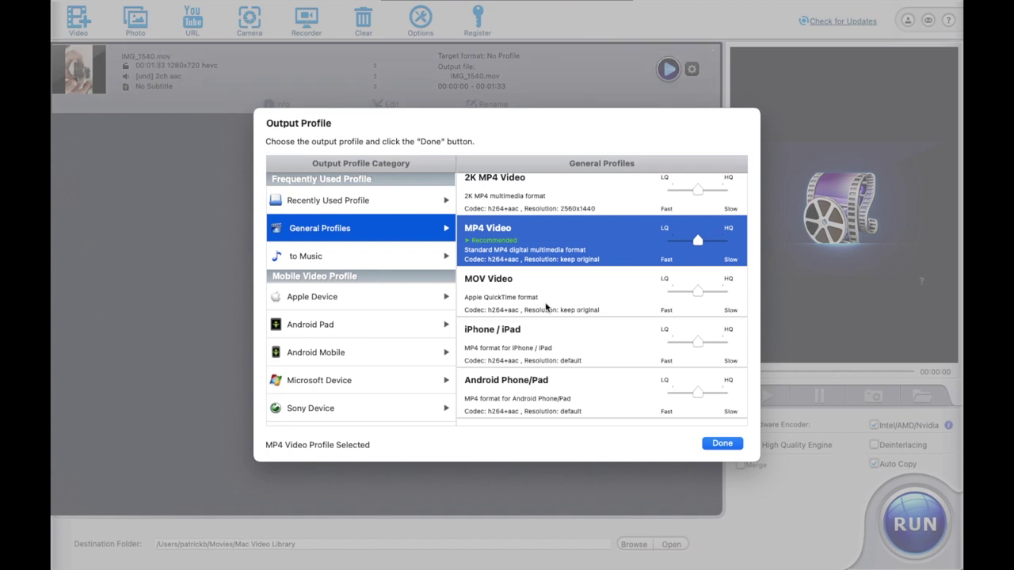
pyautogui.scroll(1, 545, 307)
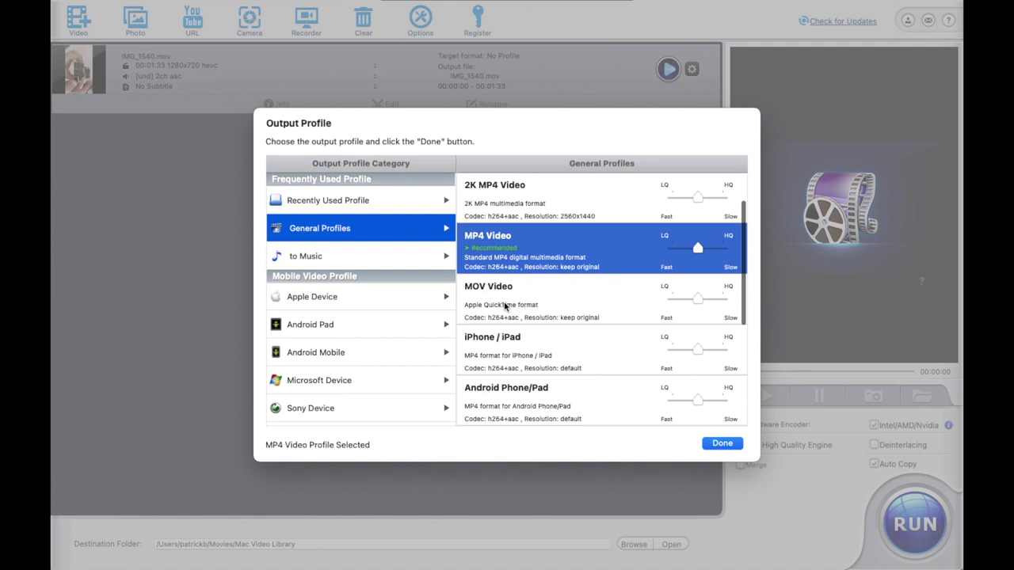
pyautogui.scroll(1, 511, 310)
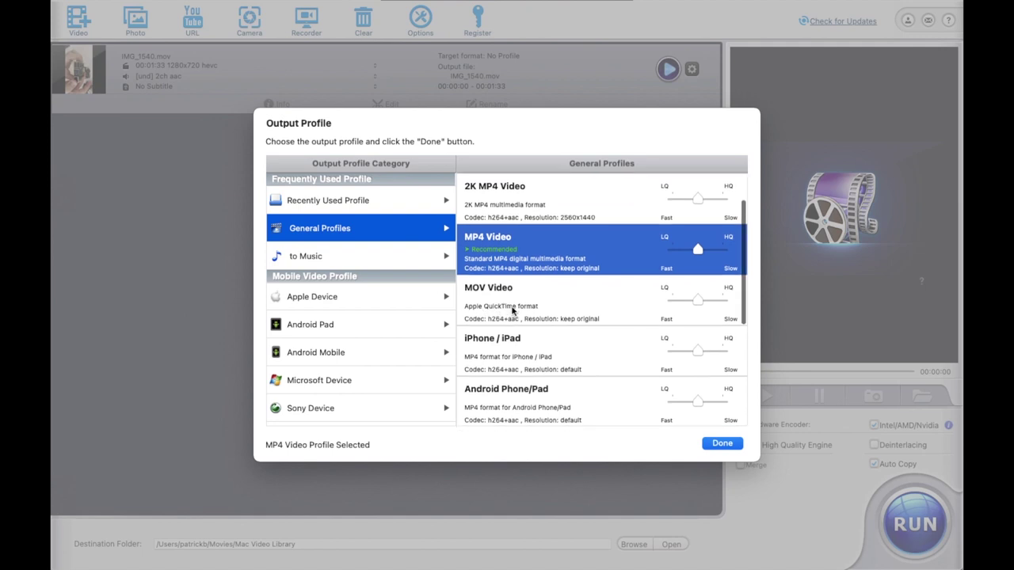
pyautogui.scroll(3, 512, 310)
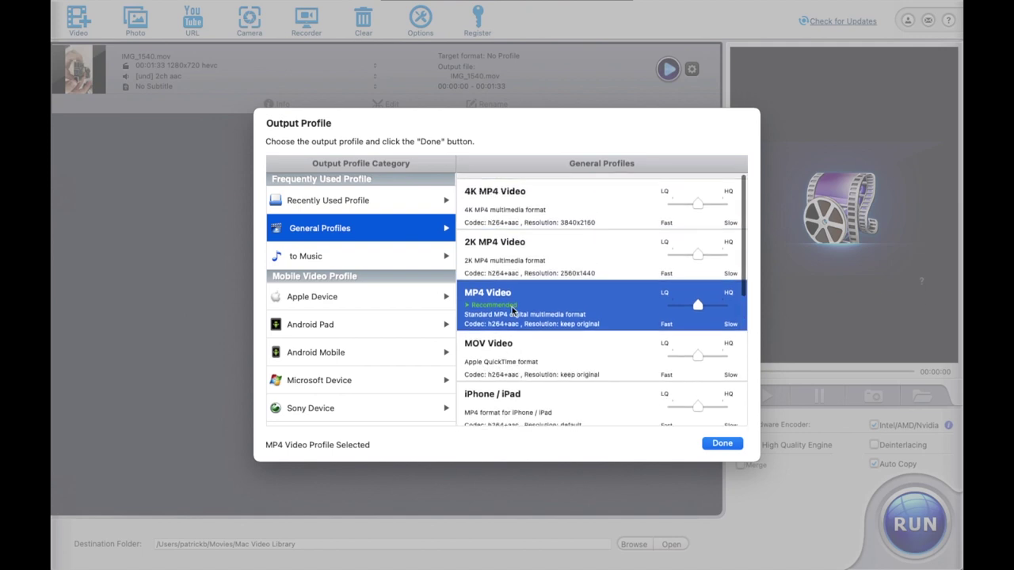
pyautogui.click(527, 204)
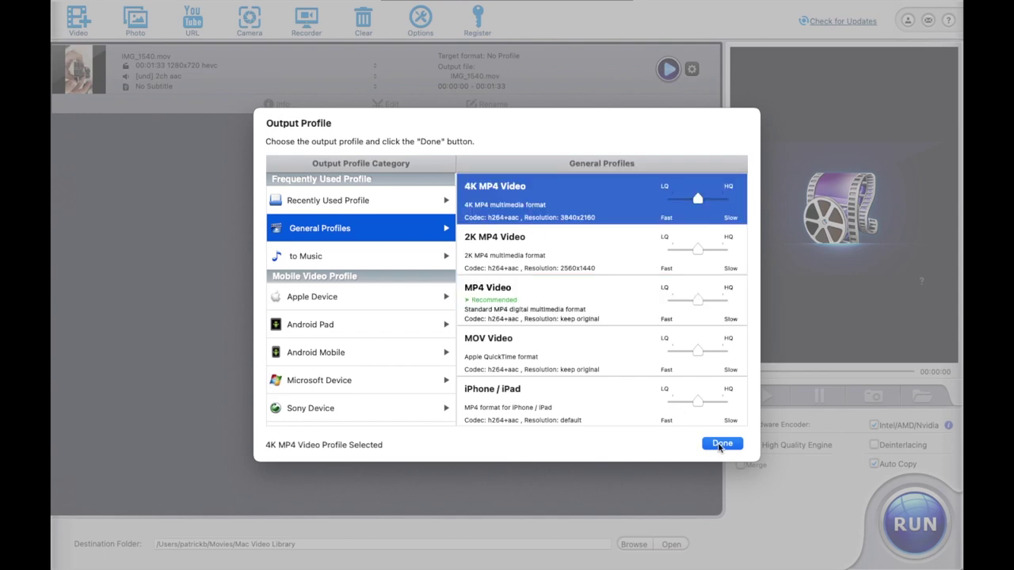
pyautogui.click(722, 445)
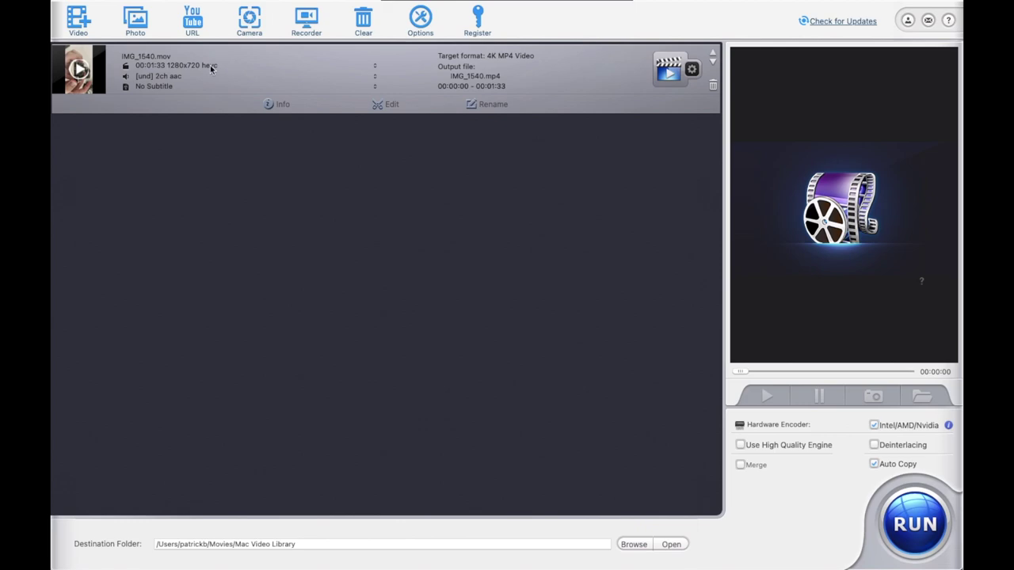
# - Browse the Desktop, Pats Stuff and Applications folders without choosing a file, then open the YouTube downloader
pyautogui.click(135, 30)
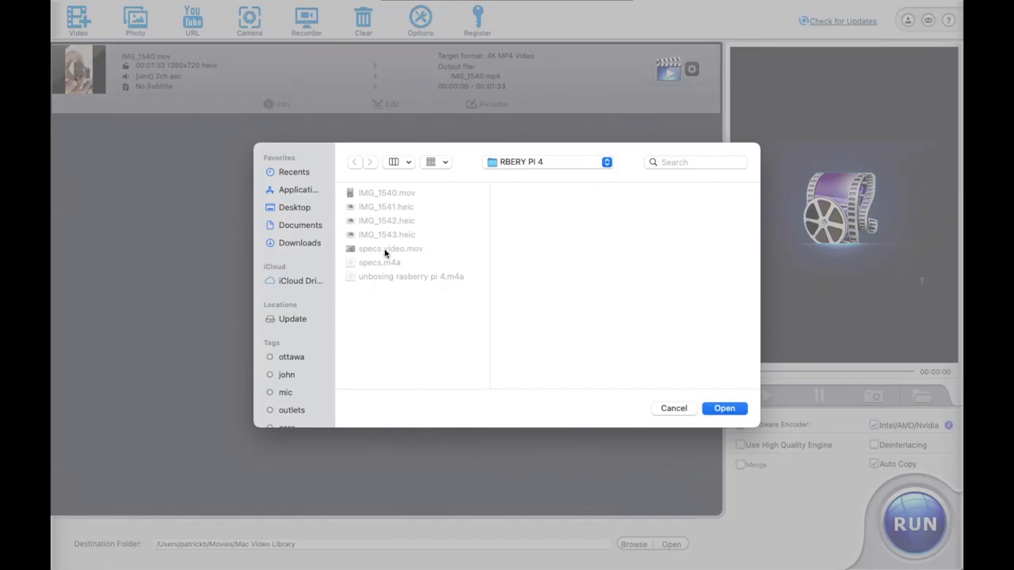
pyautogui.click(302, 210)
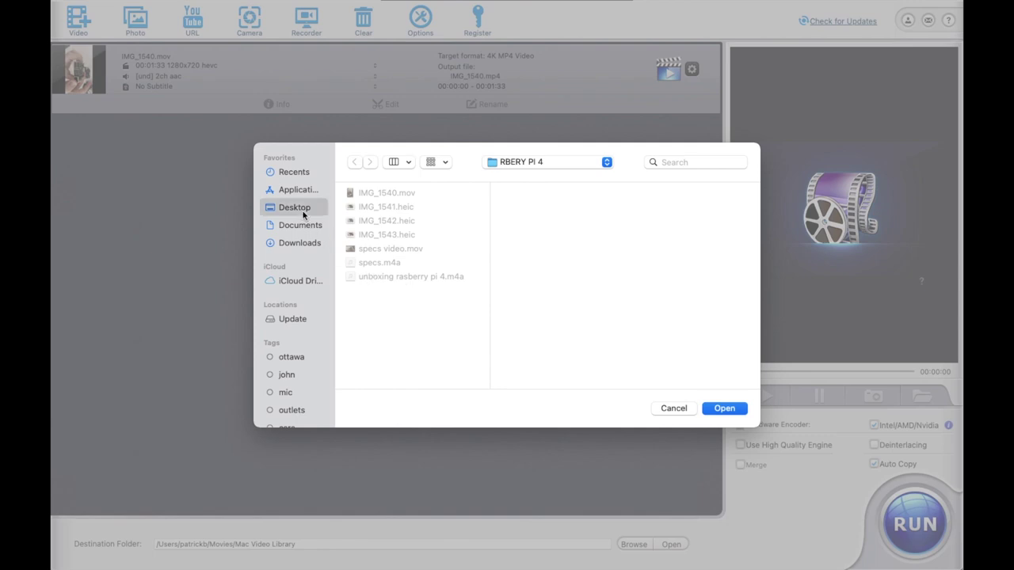
pyautogui.click(372, 221)
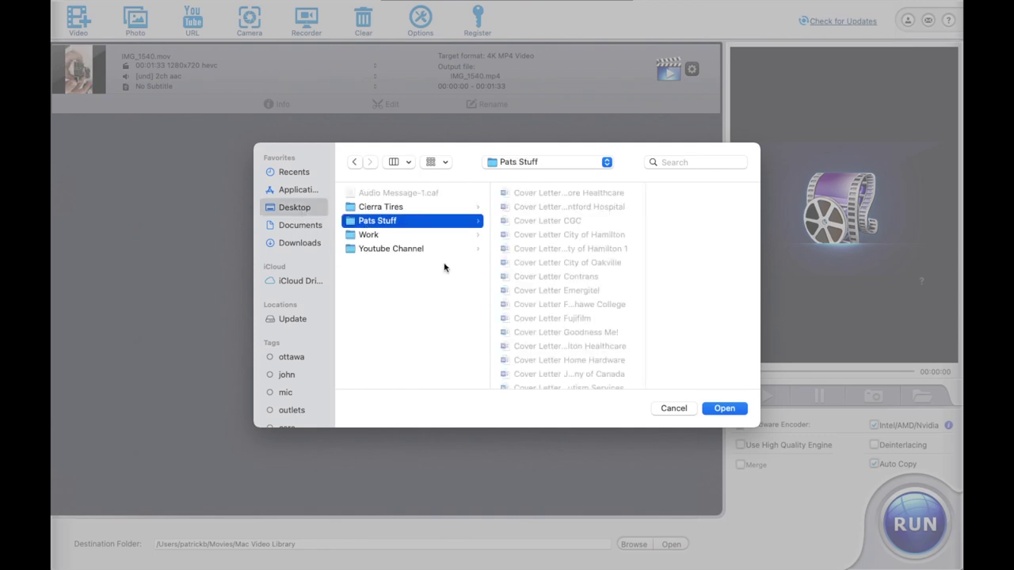
pyautogui.click(299, 196)
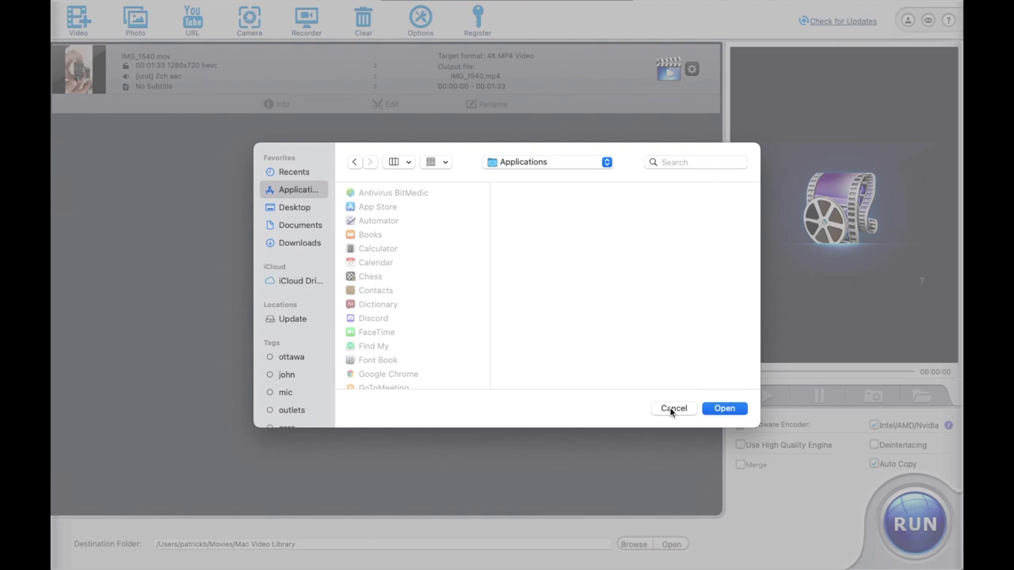
pyautogui.click(673, 407)
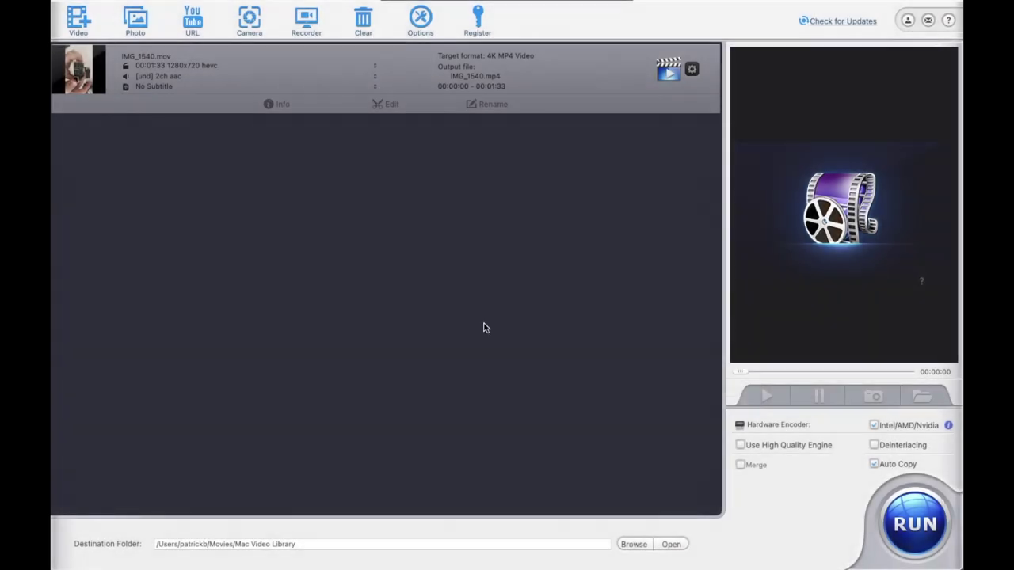
pyautogui.click(194, 22)
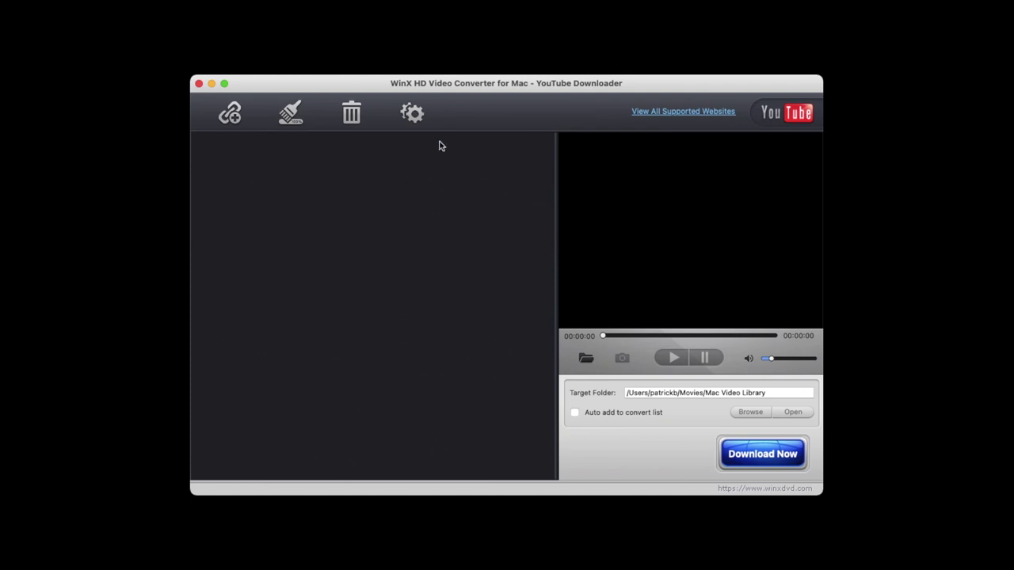
# - Return to the converter's space via Mission Control and move the YouTube Downloader window slightly higher
pyautogui.hotkey('ctrl', 'Up')
pyautogui.click(560, 47)
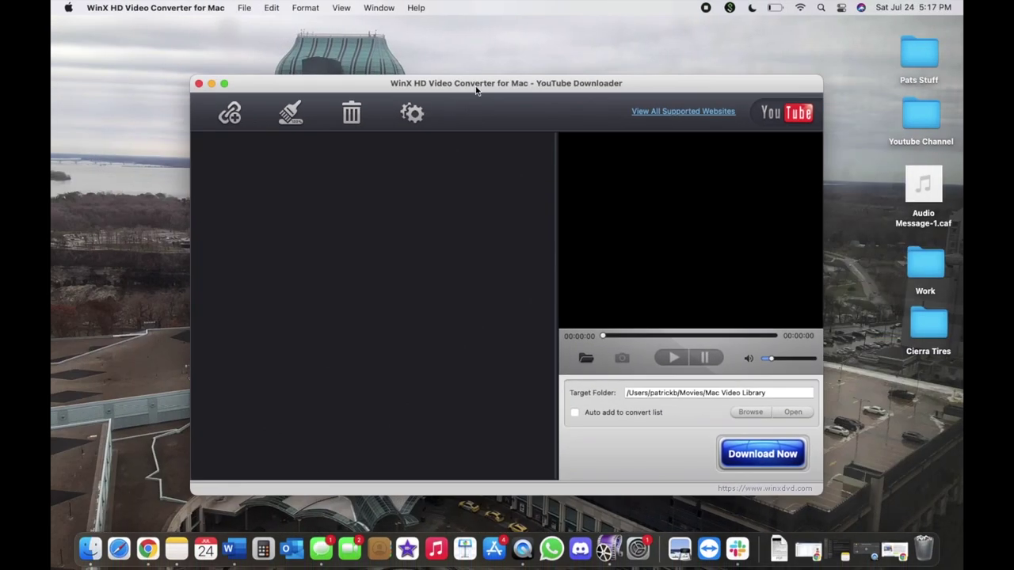
pyautogui.moveTo(476, 91); pyautogui.dragTo(478, 63)
# - Open YouTube in a new Chrome tab and go to Your channel
pyautogui.click(148, 549)
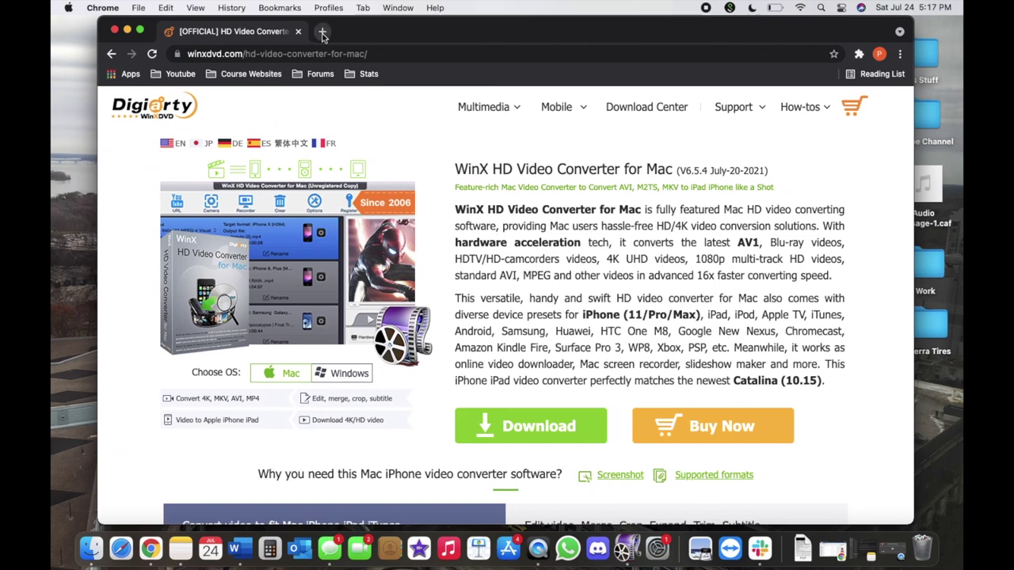
pyautogui.click(322, 31)
pyautogui.write('youtube')
pyautogui.press('Return')
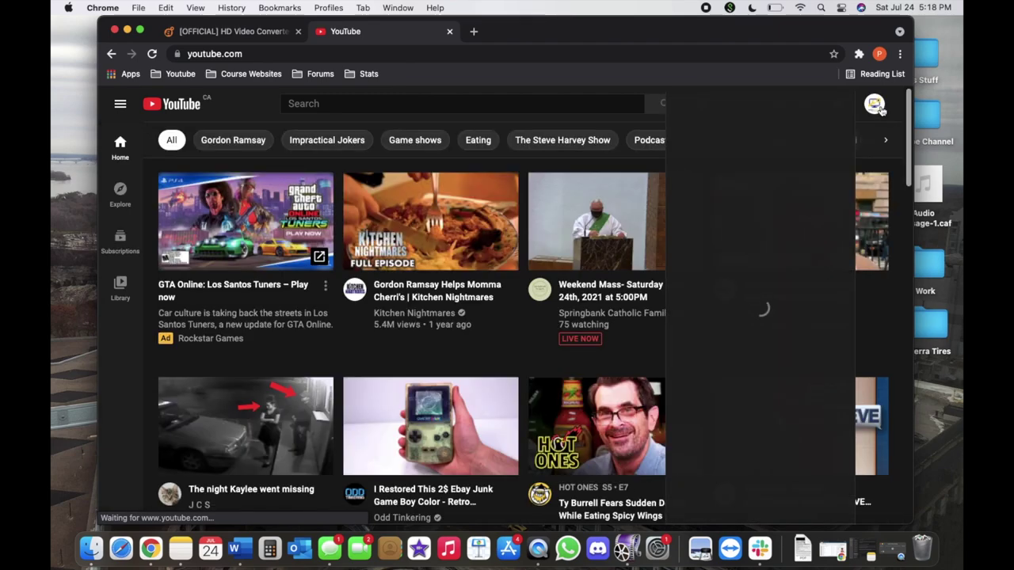
pyautogui.click(874, 103)
pyautogui.click(799, 164)
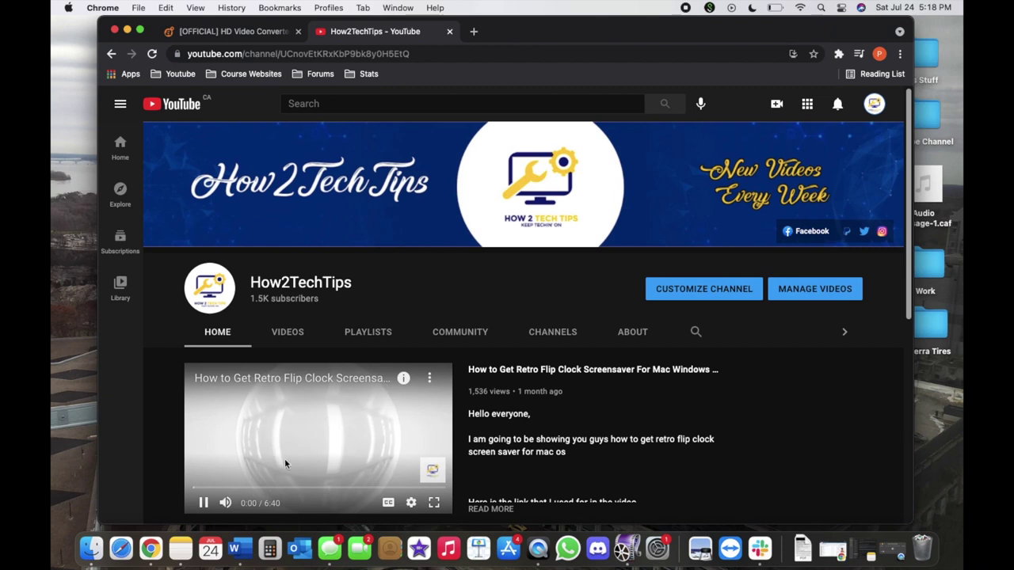
# - Copy the URL of the featured retro flip clock screensaver video, then minimize Chrome
pyautogui.click(285, 462)
pyautogui.rightClick(284, 465)
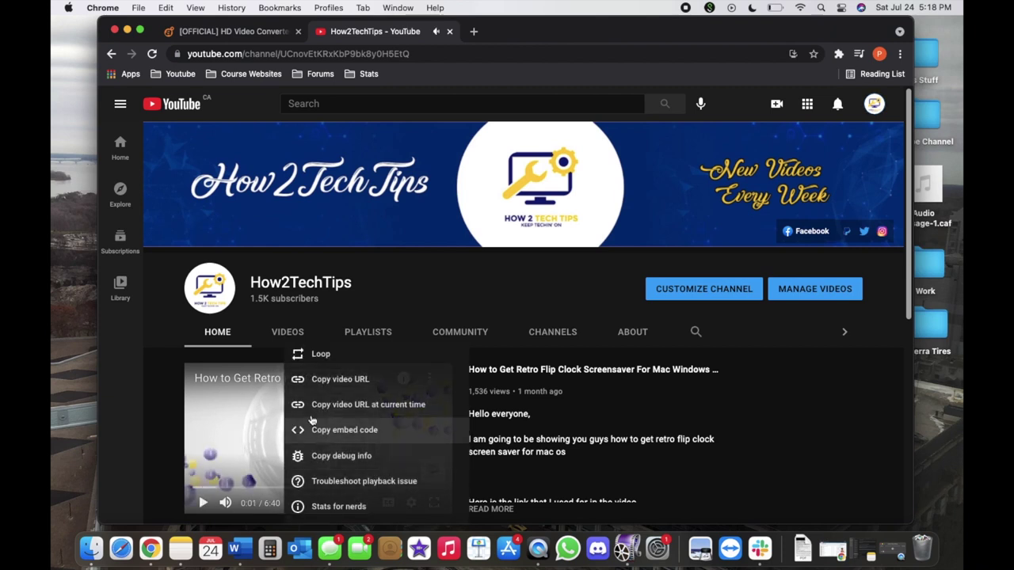
pyautogui.click(310, 358)
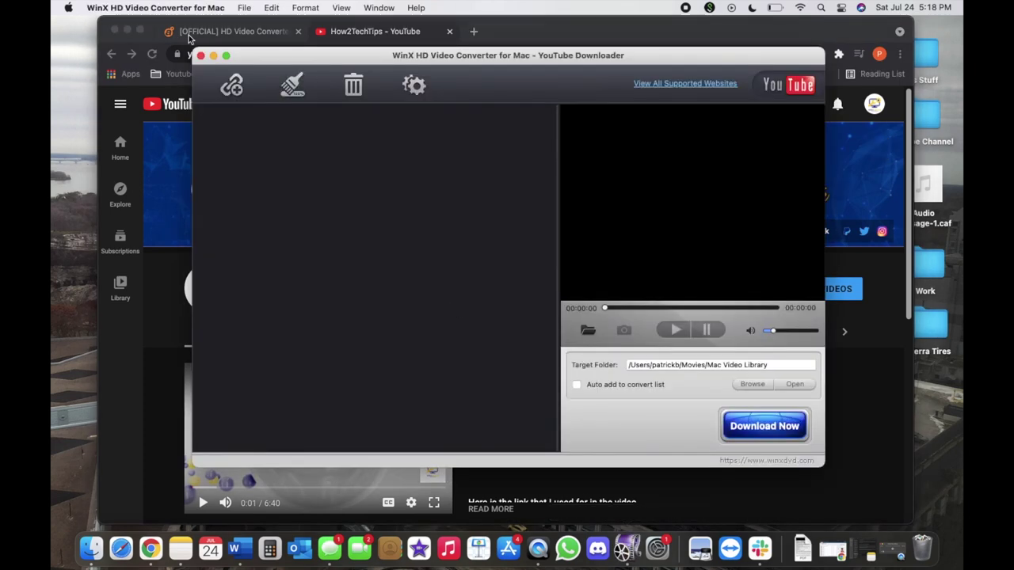
pyautogui.click(127, 31)
# - Paste the copied YouTube link into Add Youtube URL and analyze it, listing formats like 1920x1080 mp4
pyautogui.click(226, 56)
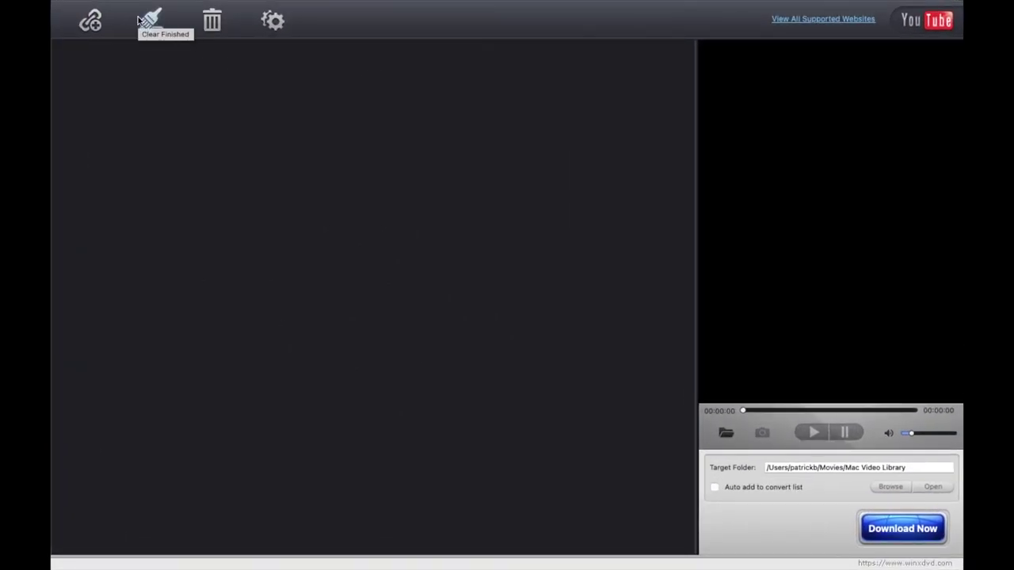
pyautogui.click(91, 24)
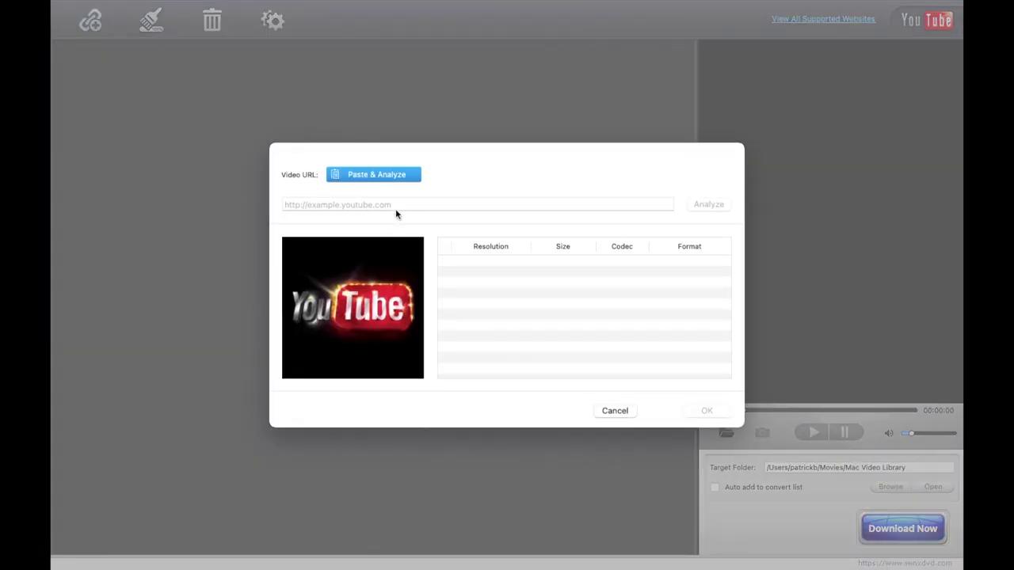
pyautogui.click(398, 204)
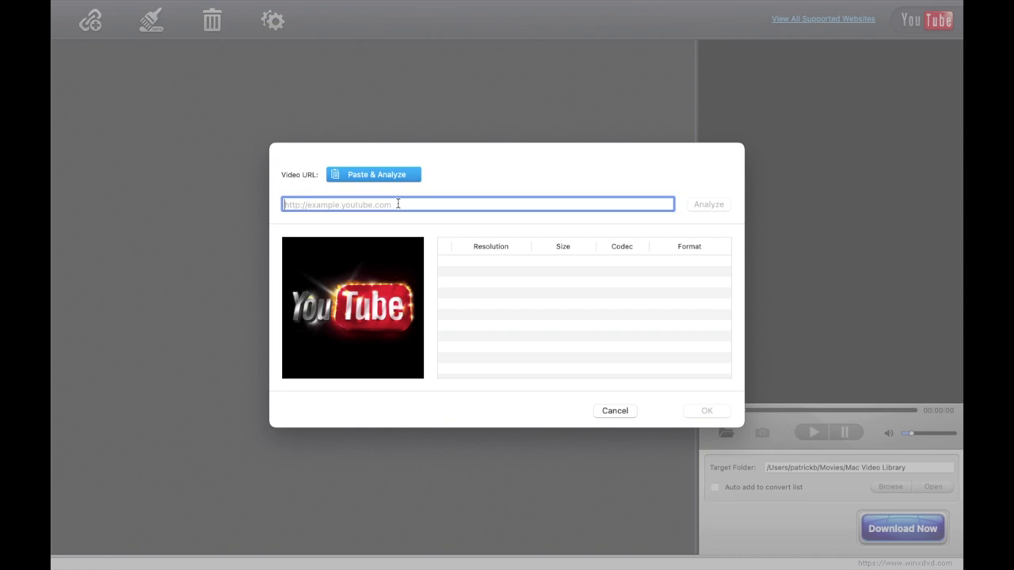
pyautogui.write('https://youtu.be/wZbFx7igRBA')
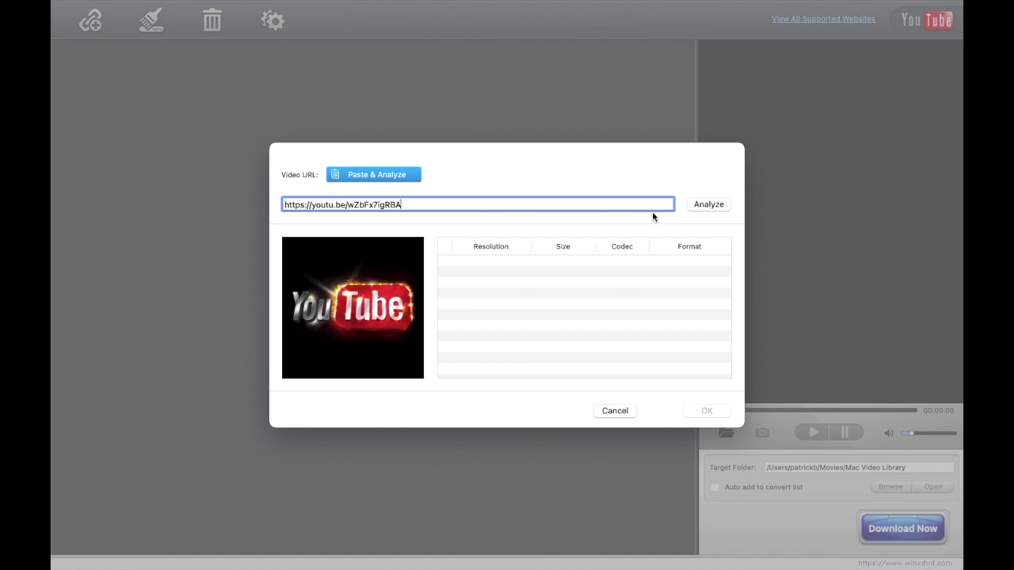
pyautogui.click(711, 206)
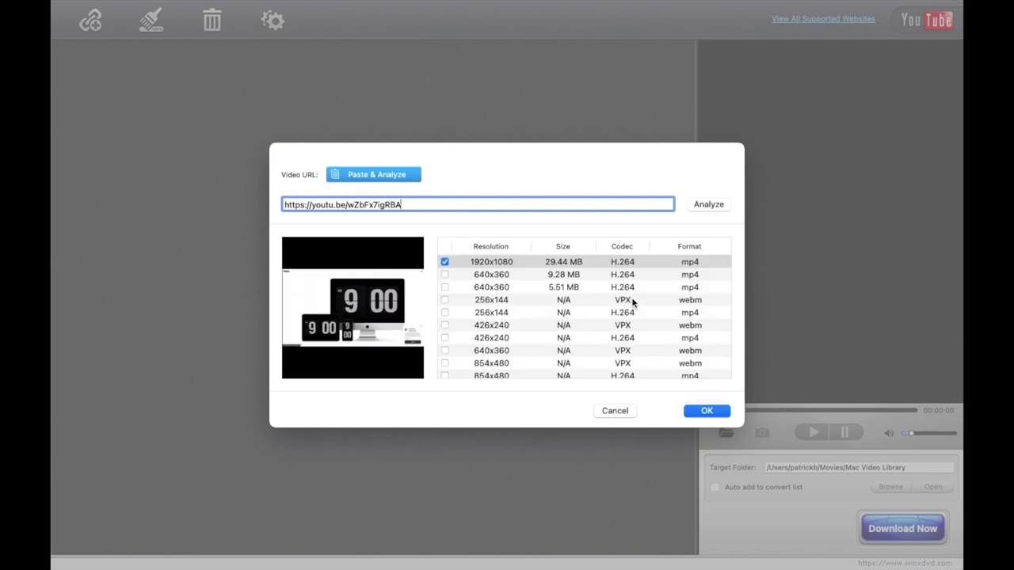
pyautogui.scroll(-4, 543, 328)
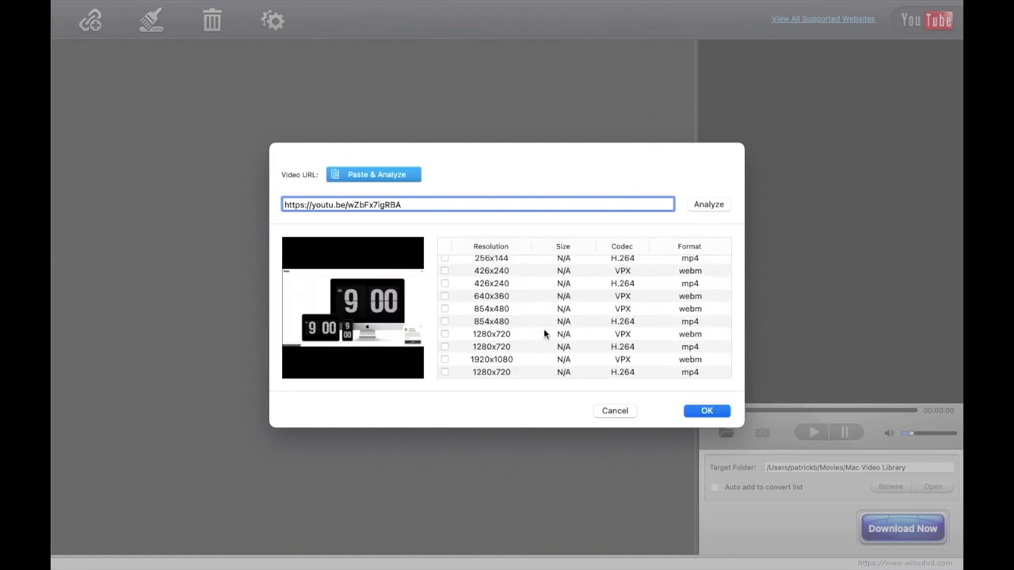
pyautogui.scroll(4, 606, 301)
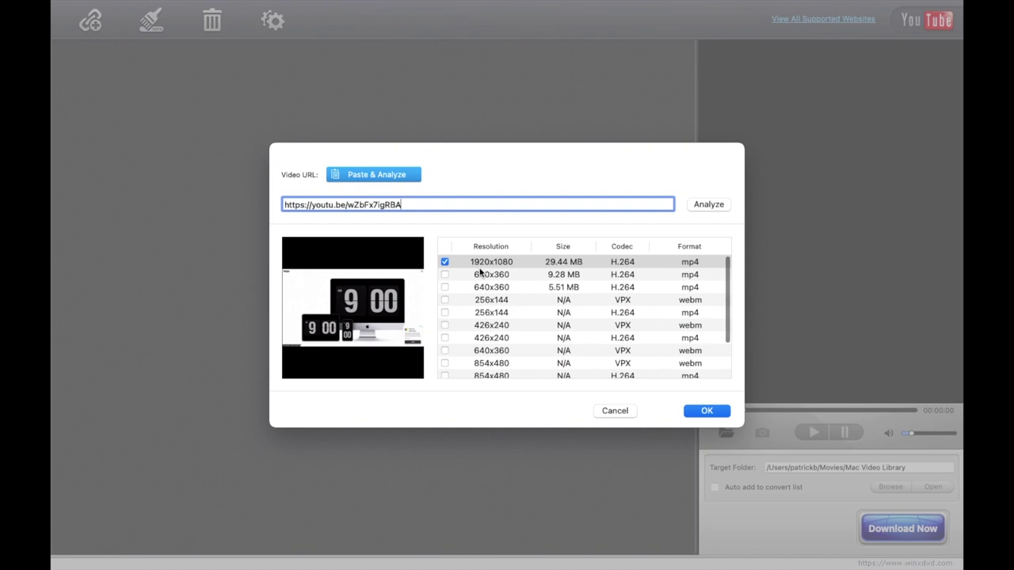
pyautogui.click(449, 265)
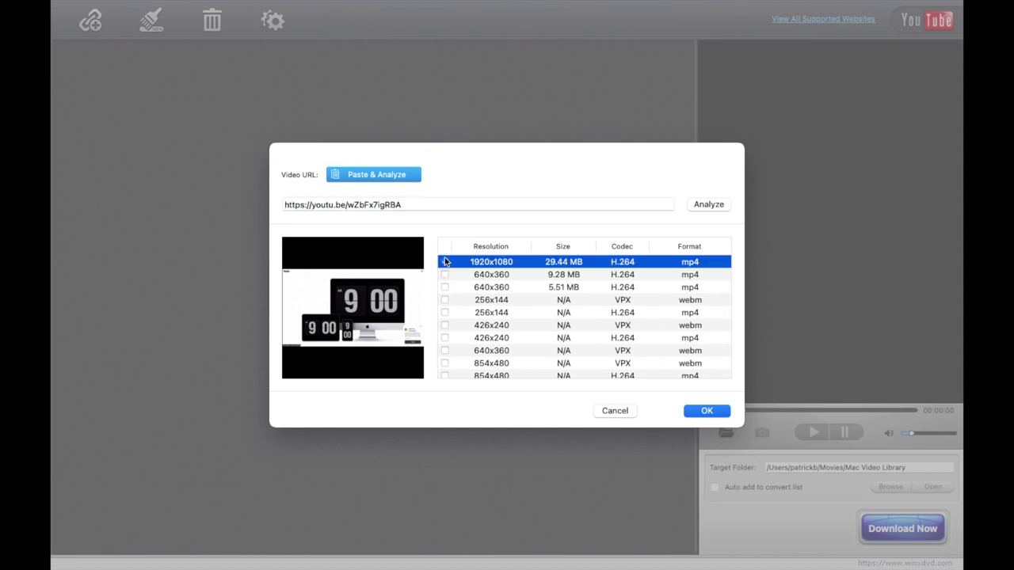
pyautogui.click(446, 274)
pyautogui.click(445, 266)
pyautogui.scroll(-5, 452, 321)
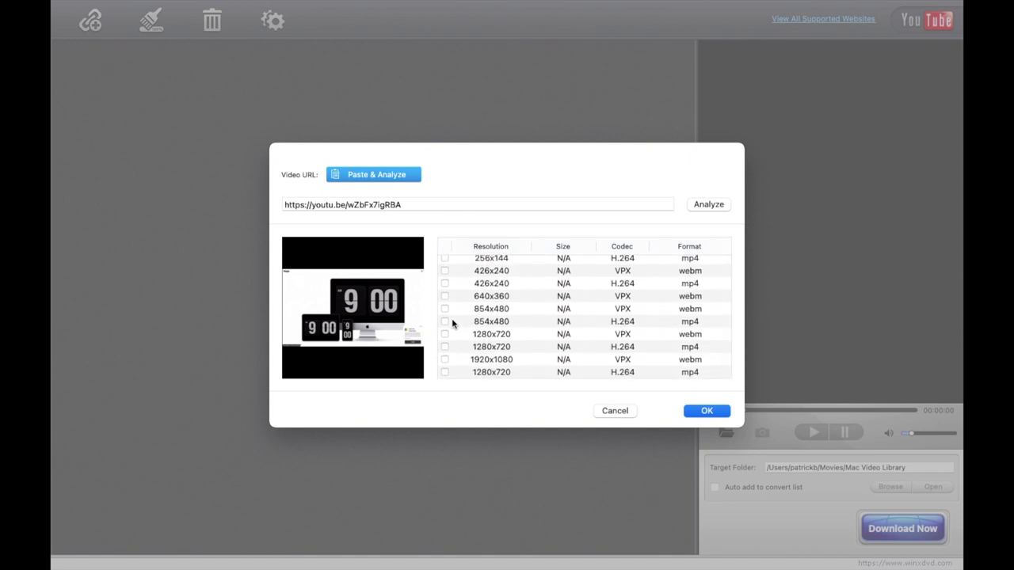
pyautogui.scroll(5, 453, 323)
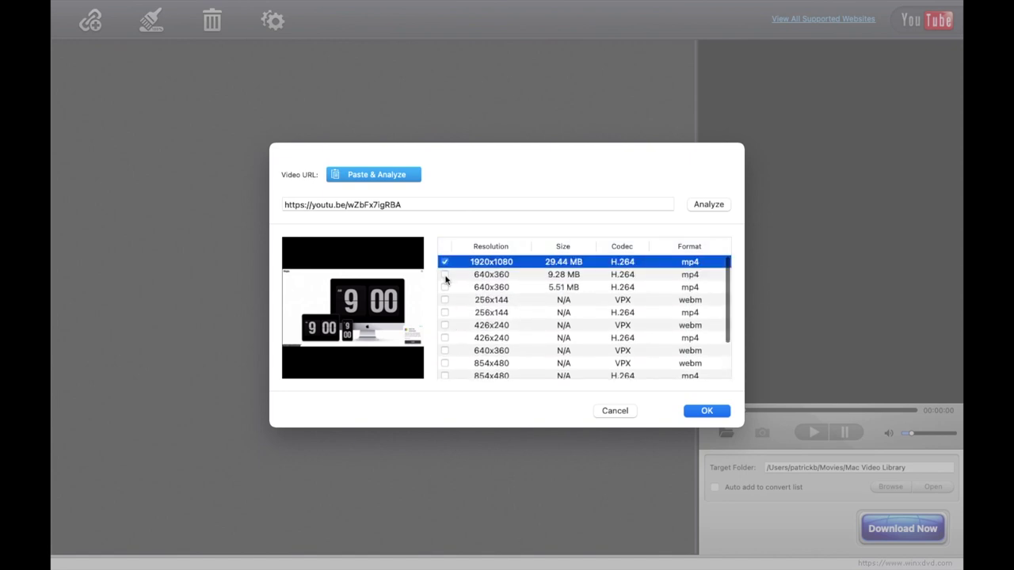
pyautogui.click(446, 276)
pyautogui.click(444, 263)
pyautogui.click(705, 412)
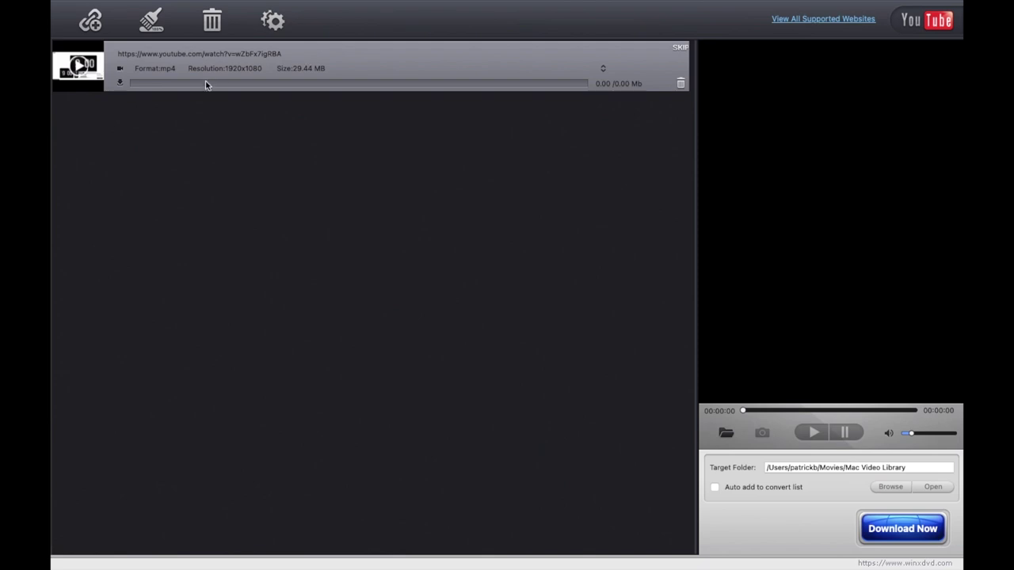
# - Download the queued 1920x1080 mp4 video until Finished, then open the finished item's options
pyautogui.moveTo(283, 3)
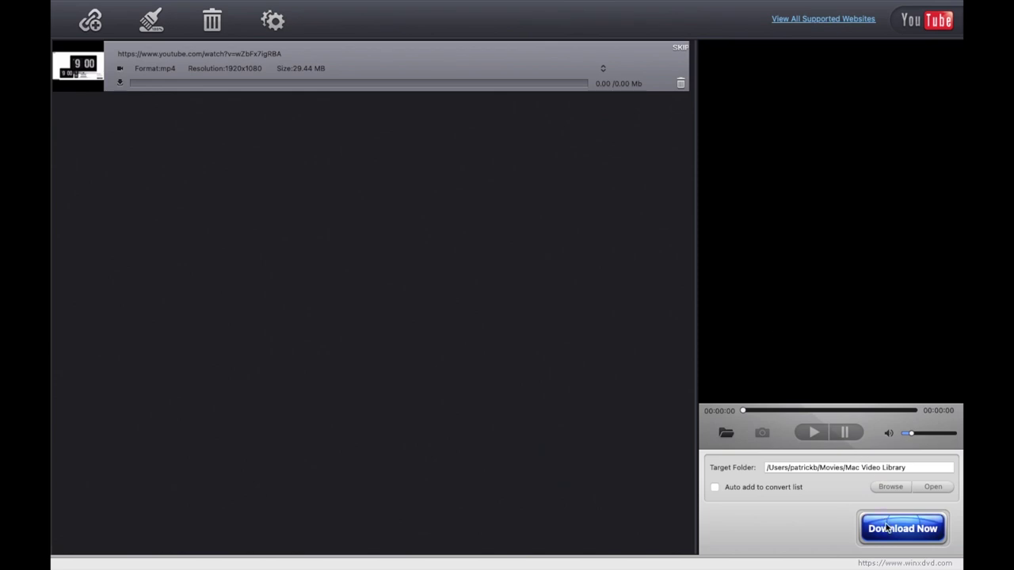
pyautogui.click(886, 529)
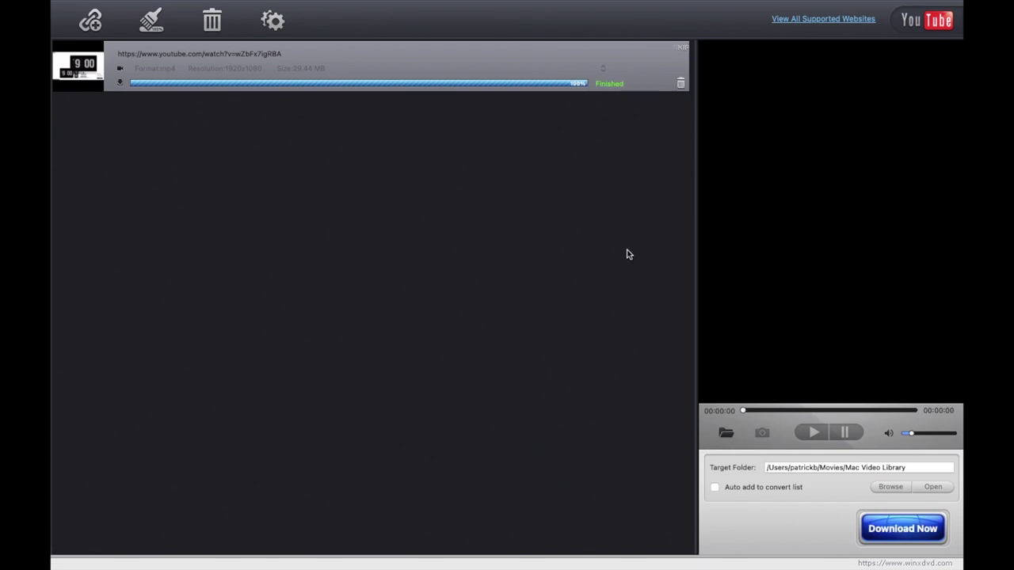
pyautogui.rightClick(169, 87)
# - Reveal the downloaded mp4 in the Mac Video Library folder, then close Finder and return to WinX
pyautogui.click(202, 109)
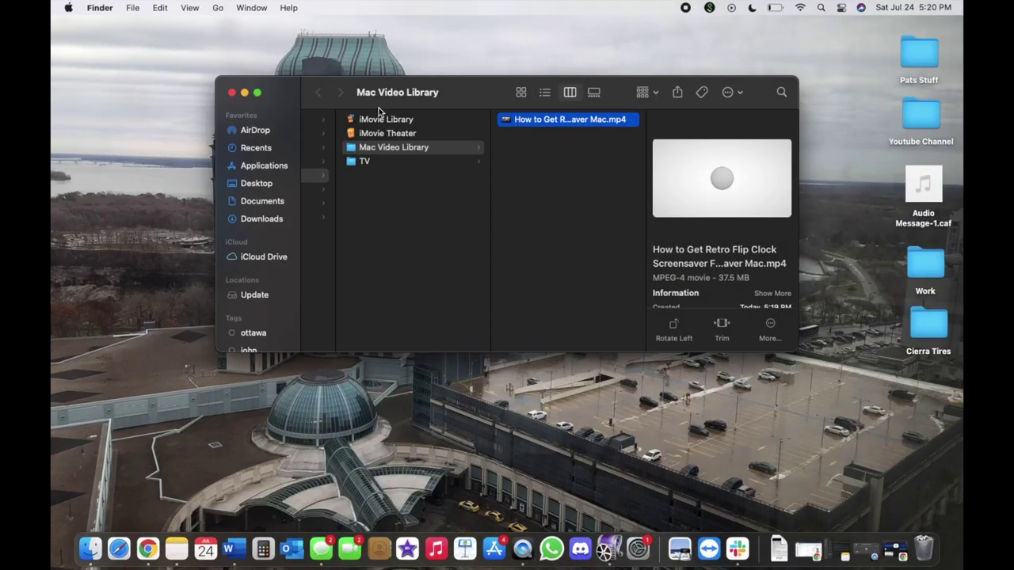
pyautogui.click(232, 93)
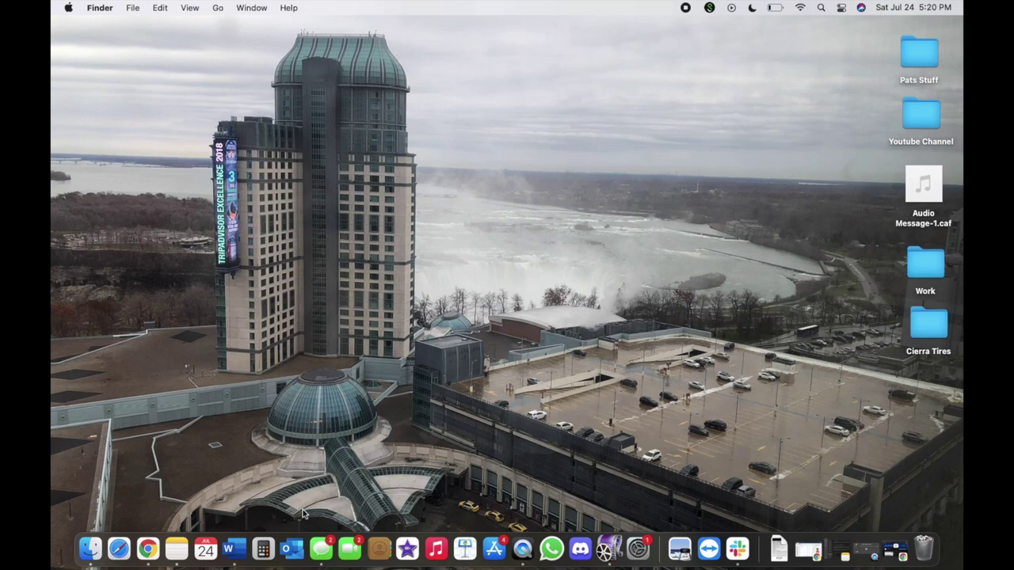
pyautogui.click(609, 547)
pyautogui.moveTo(310, 61)
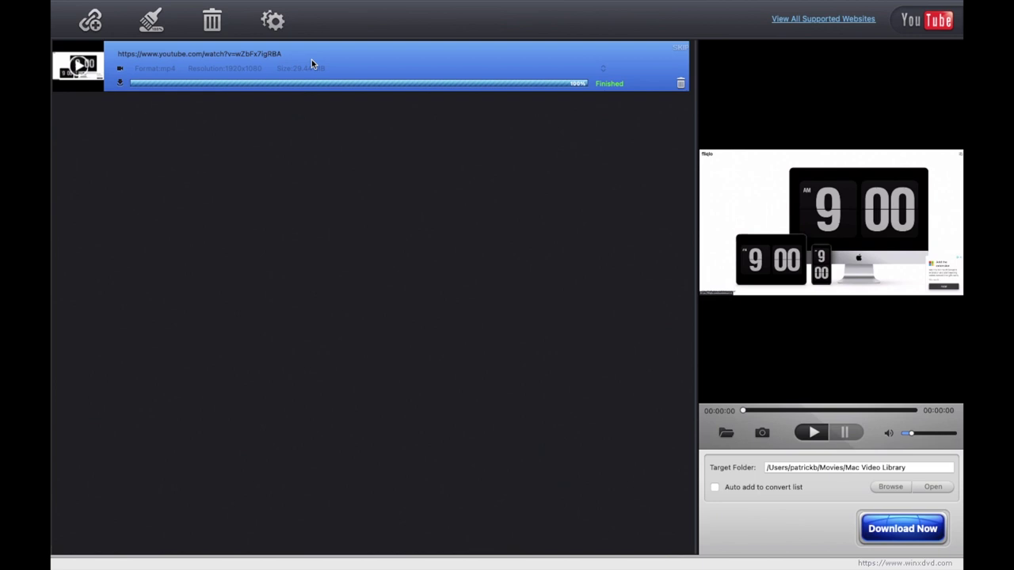
# - Play the downloaded Retro Flip Clock Screensaver mp4 in QuickTime Player, then close the player and Finder
pyautogui.rightClick(311, 60)
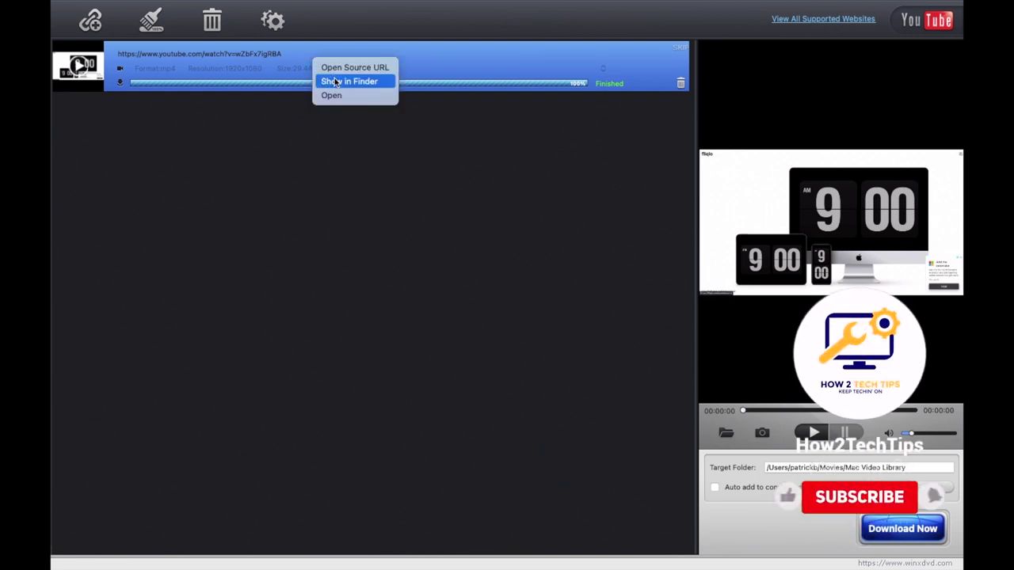
pyautogui.click(336, 82)
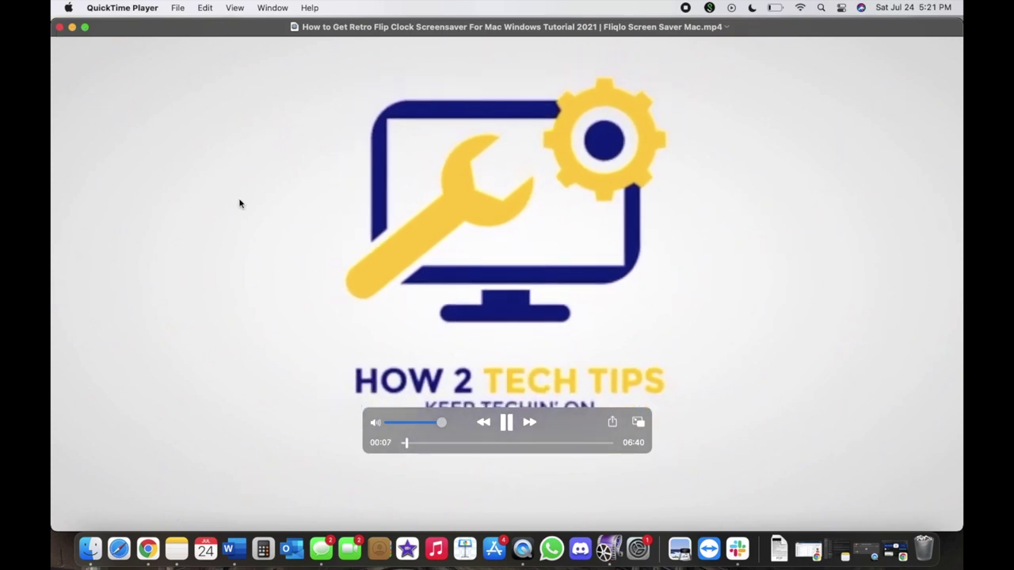
pyautogui.click(60, 26)
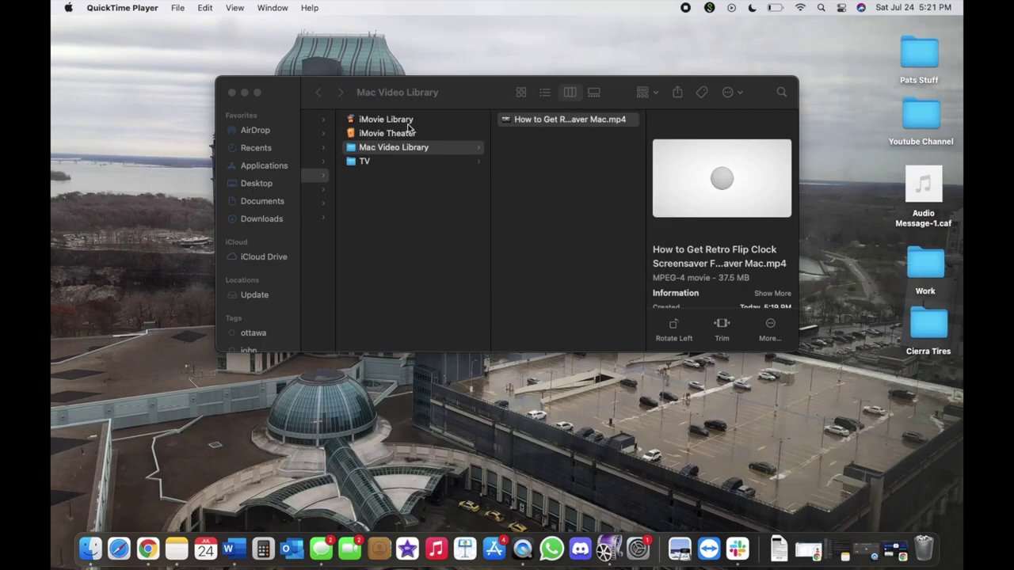
pyautogui.click(231, 91)
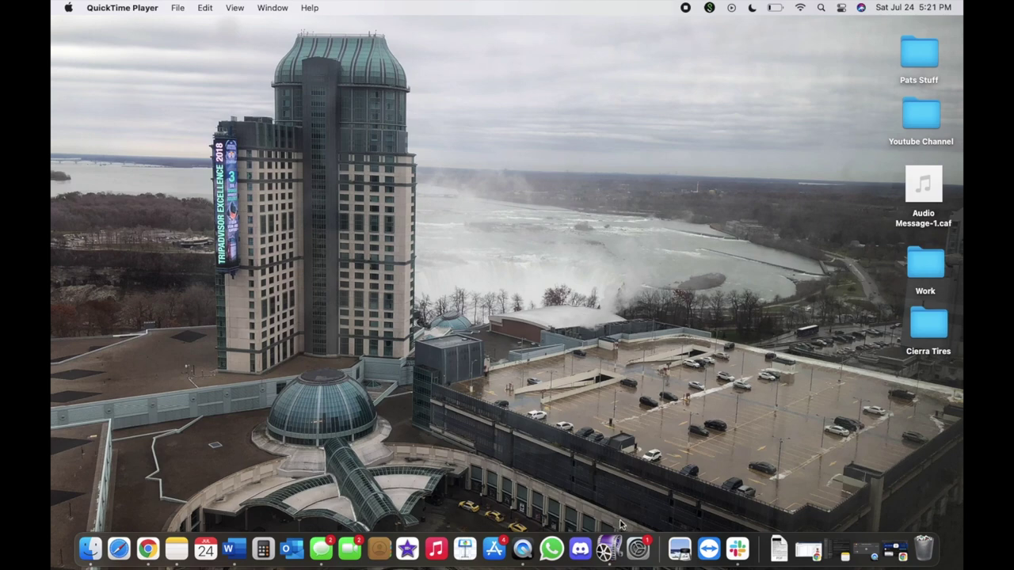
pyautogui.click(608, 548)
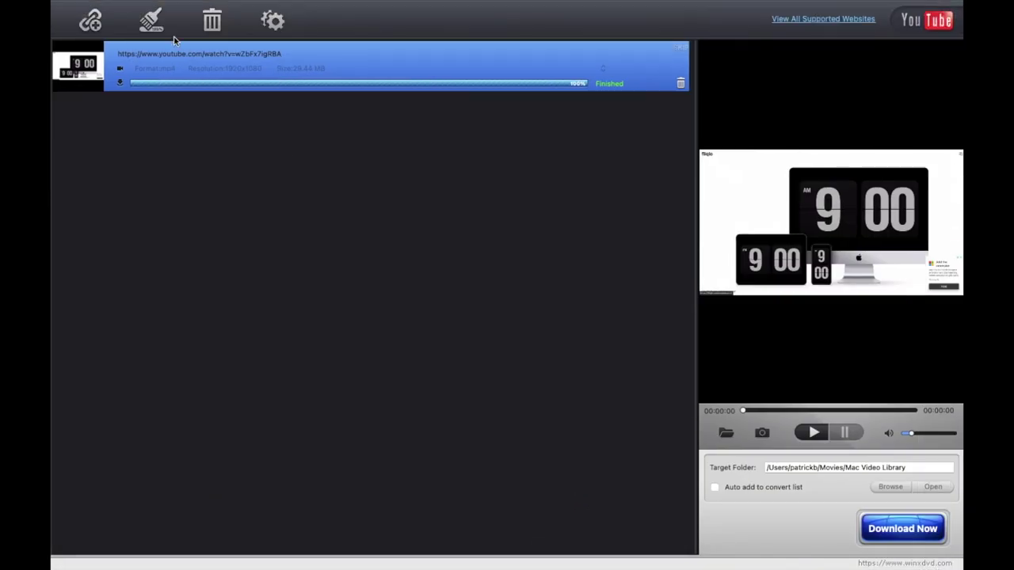
# - Close the YouTube Downloader and select IMG_1540.mov, still set to 4K MP4 Video
pyautogui.moveTo(55, 6)
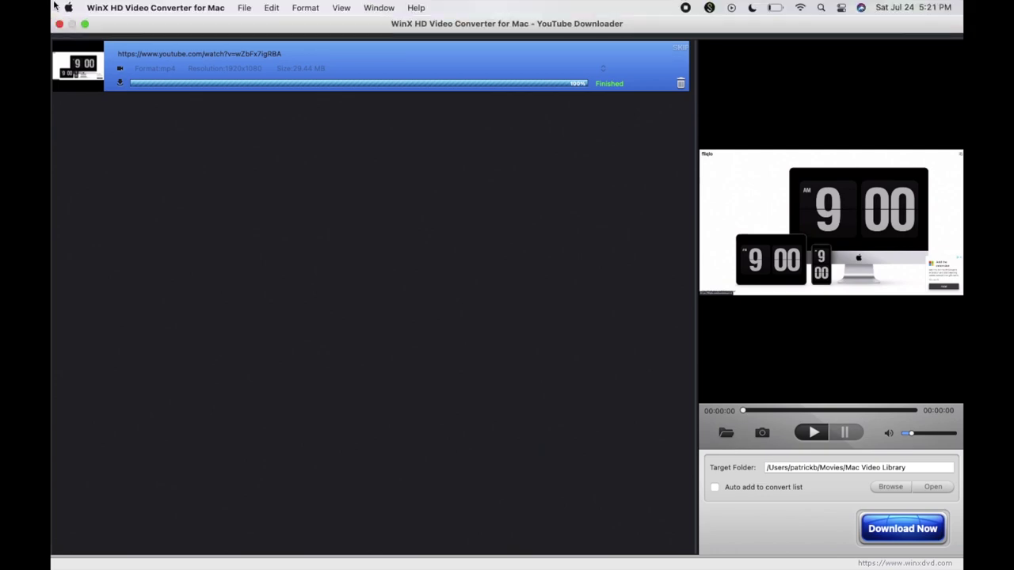
pyautogui.click(60, 24)
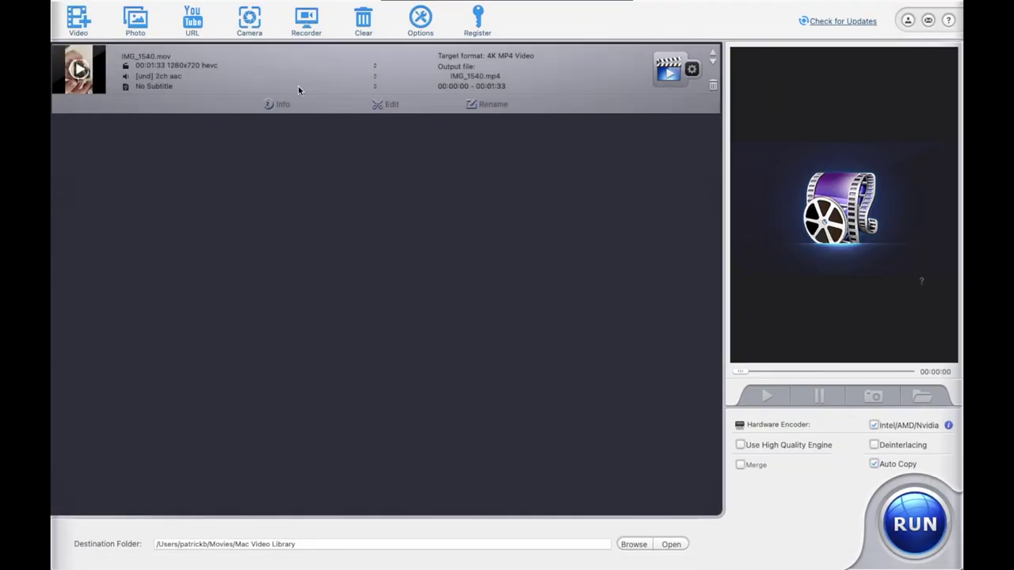
pyautogui.click(491, 89)
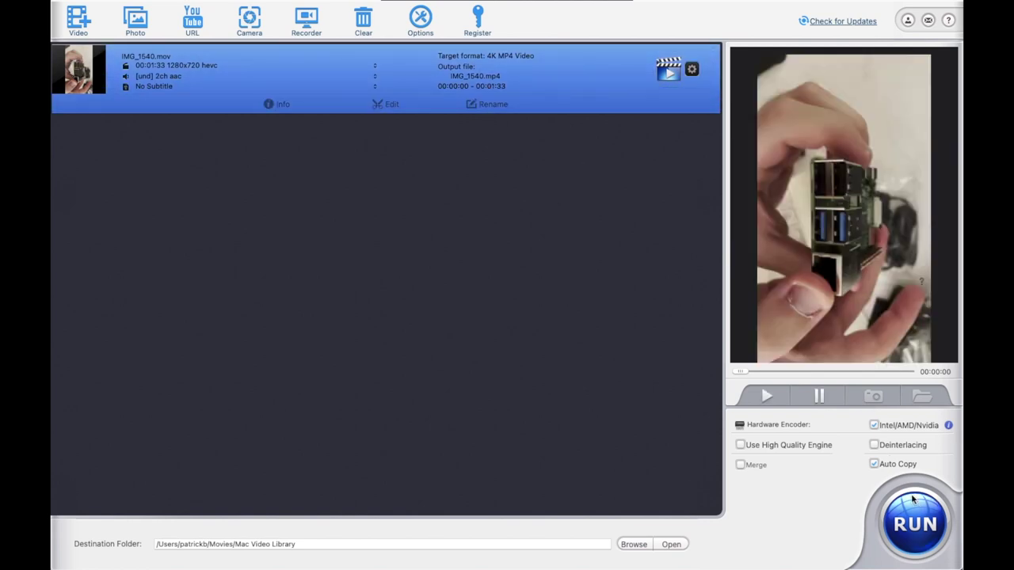
# - Run the conversion of IMG_1540.mov to IMG_1540.mp4, skipping the trial-version notice
pyautogui.click(915, 523)
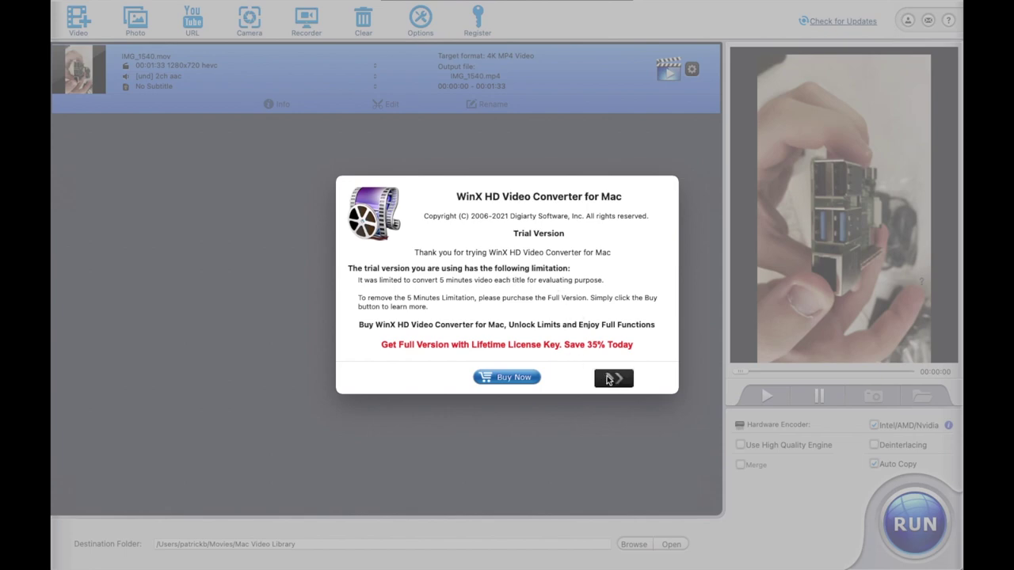
pyautogui.click(613, 379)
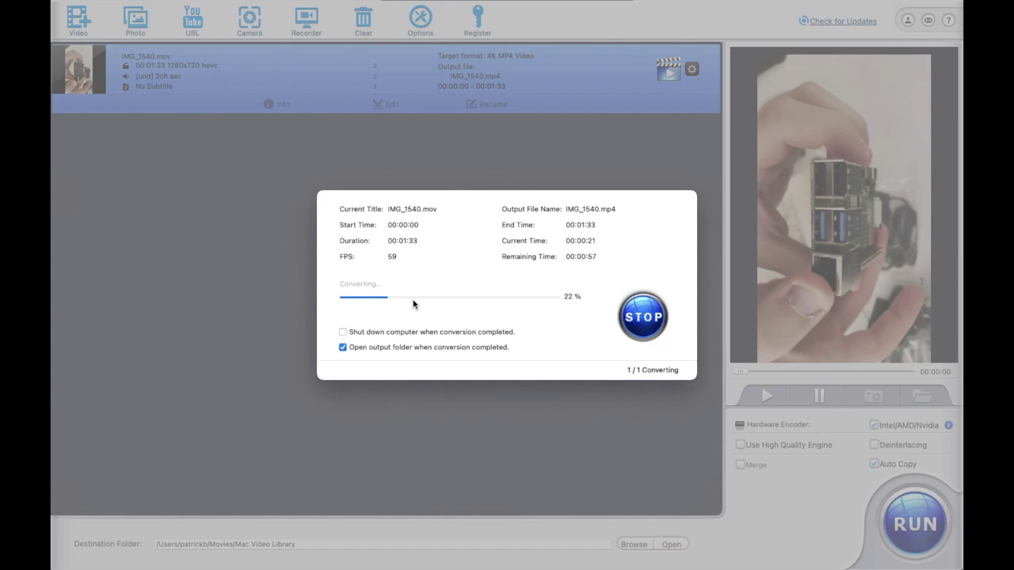
pyautogui.click(642, 310)
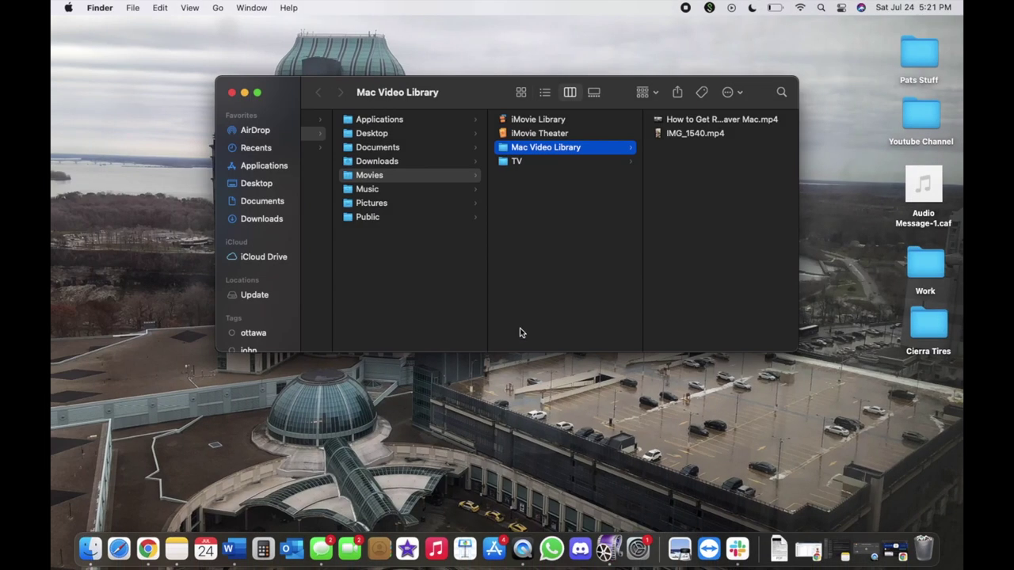
# - Check IMG_1540.mp4 (42.7 MB MPEG-4) in Finder, browse up to Users, then return to WinX
pyautogui.click(701, 137)
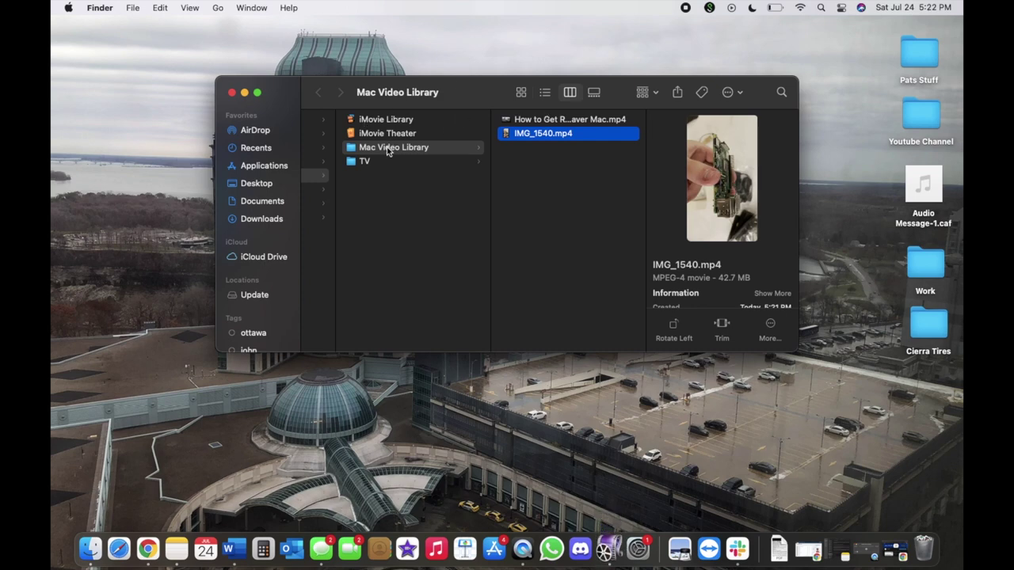
pyautogui.hscroll(-5, 453, 227)
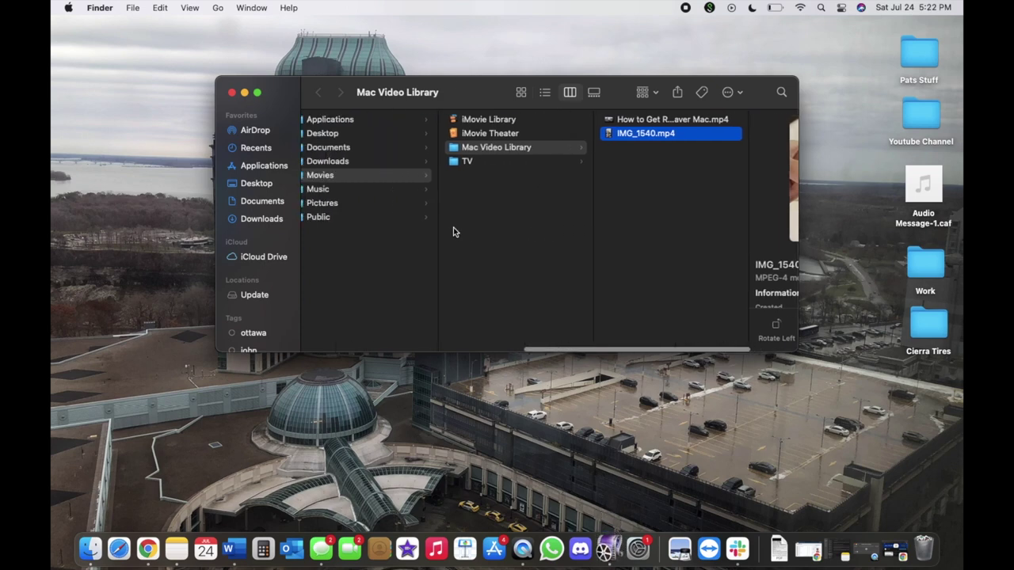
pyautogui.hscroll(-10, 453, 227)
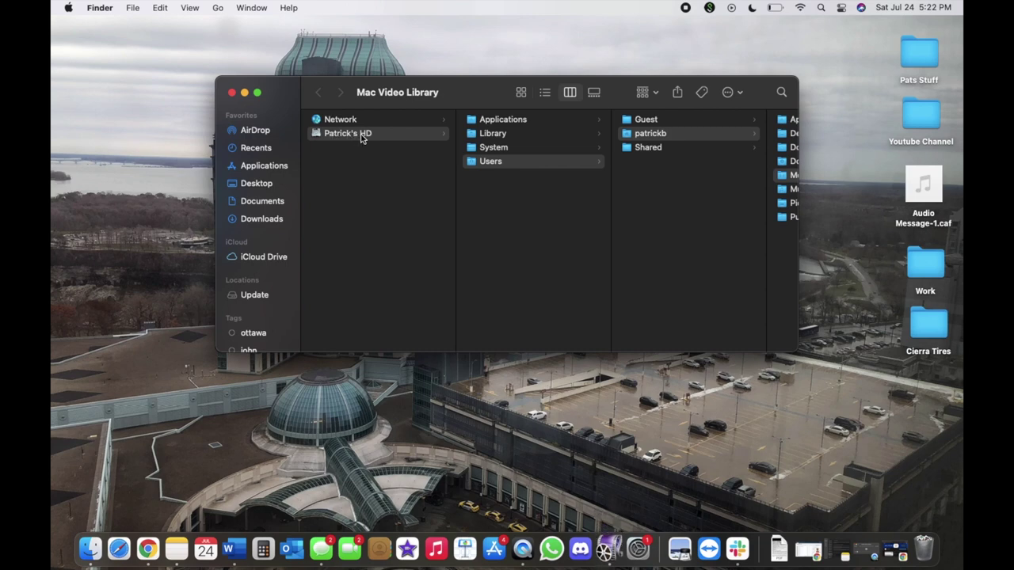
pyautogui.click(511, 165)
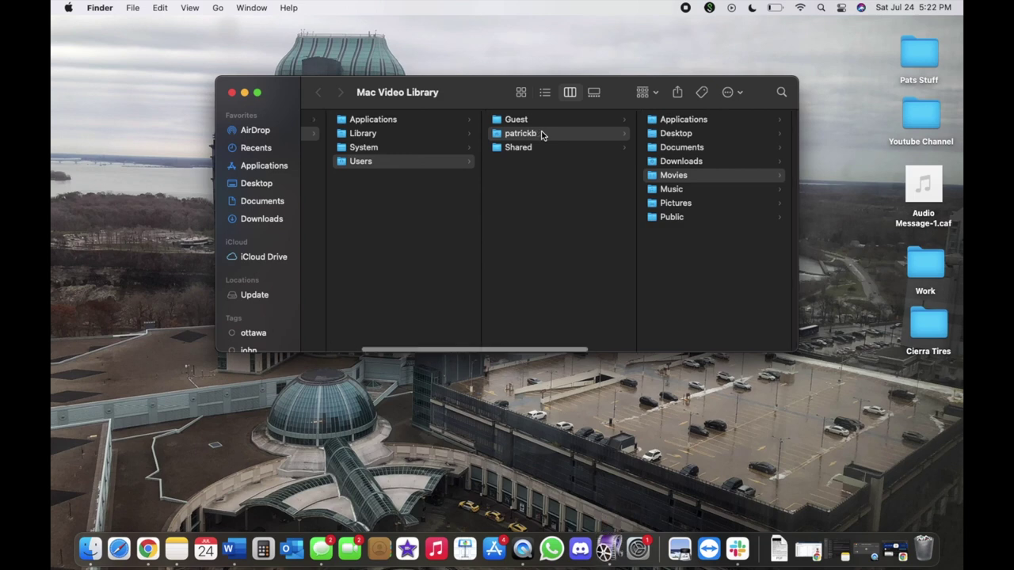
pyautogui.hscroll(3, 513, 138)
pyautogui.hscroll(5, 640, 165)
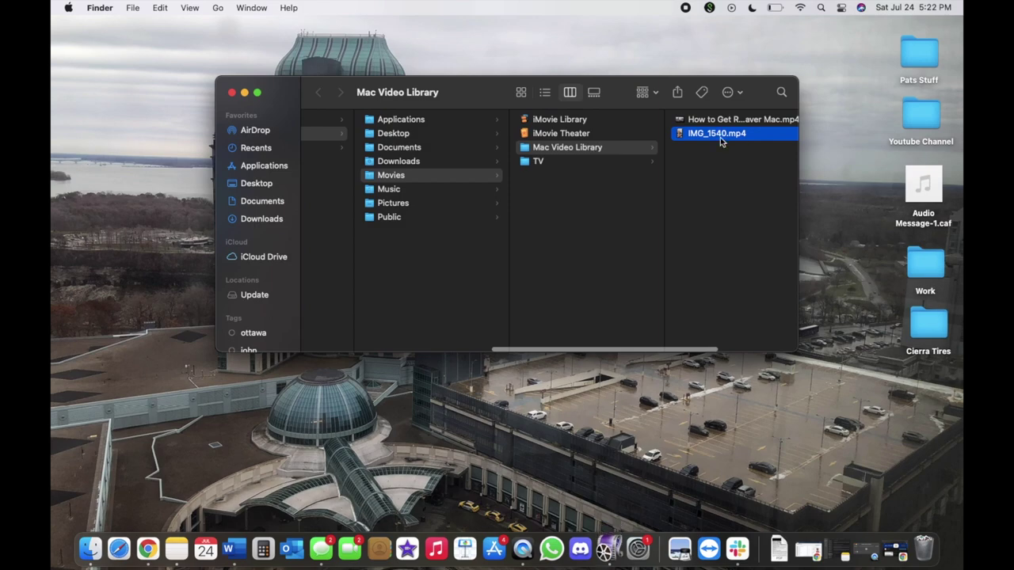
pyautogui.hscroll(3, 720, 137)
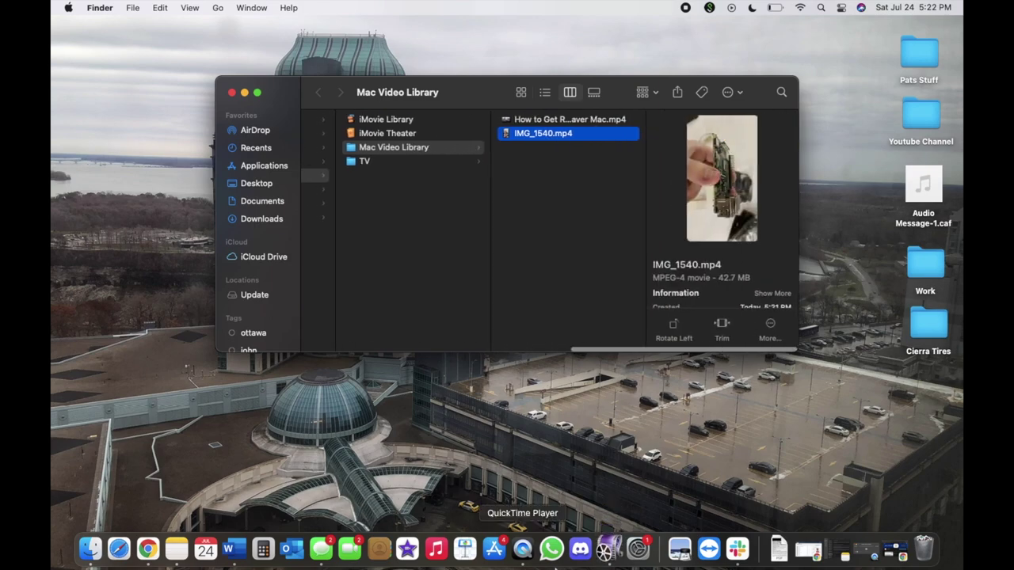
pyautogui.click(608, 545)
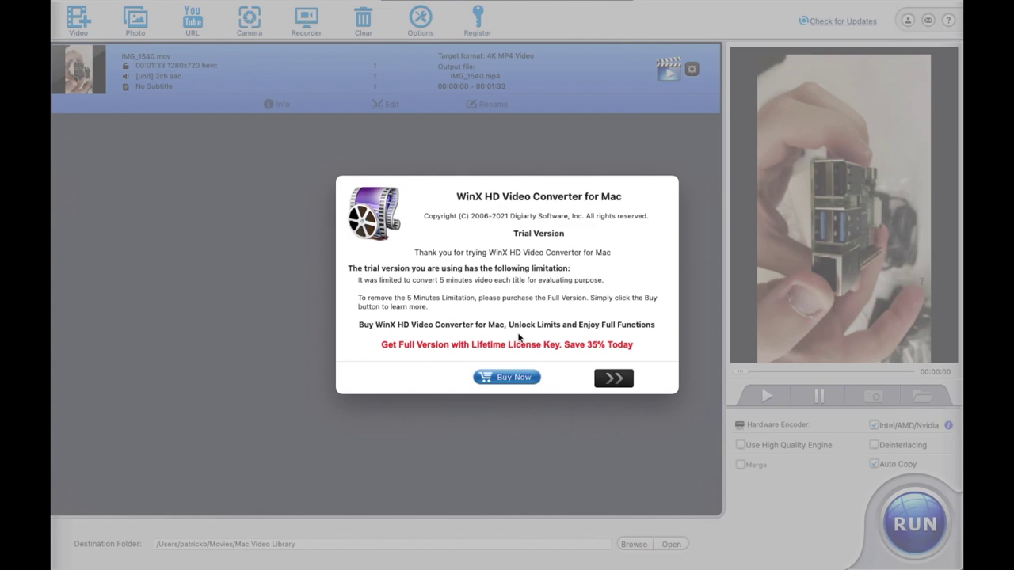
pyautogui.click(606, 379)
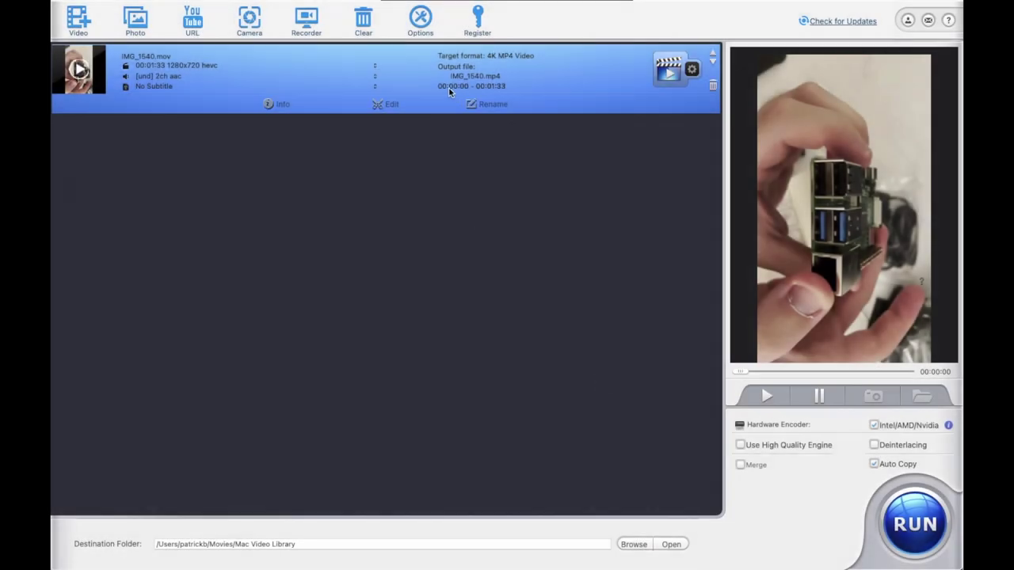
# - Reveal the source IMG_1540.mov (28.4 MB) in Finder, then close that folder window
pyautogui.rightClick(429, 67)
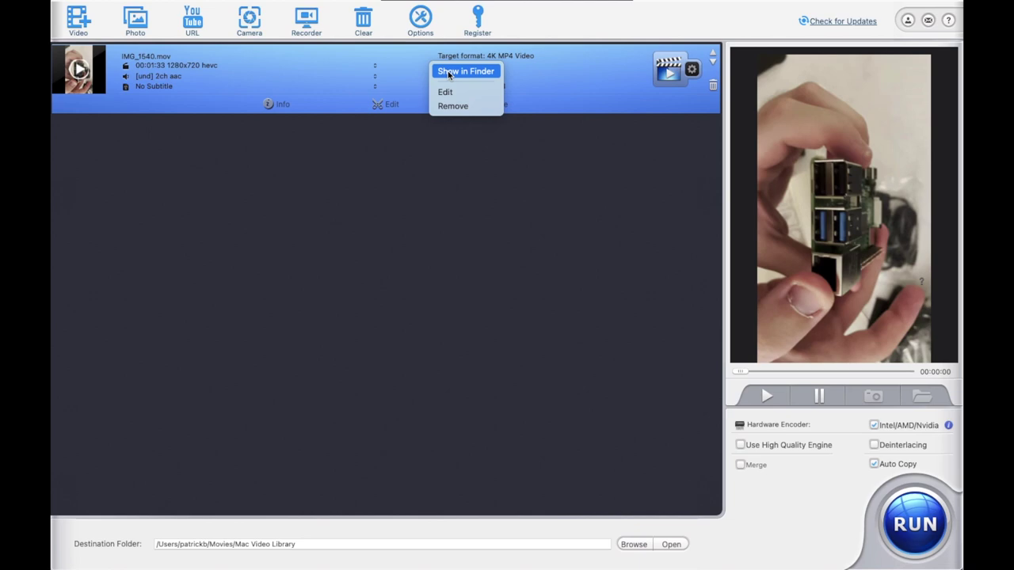
pyautogui.click(449, 74)
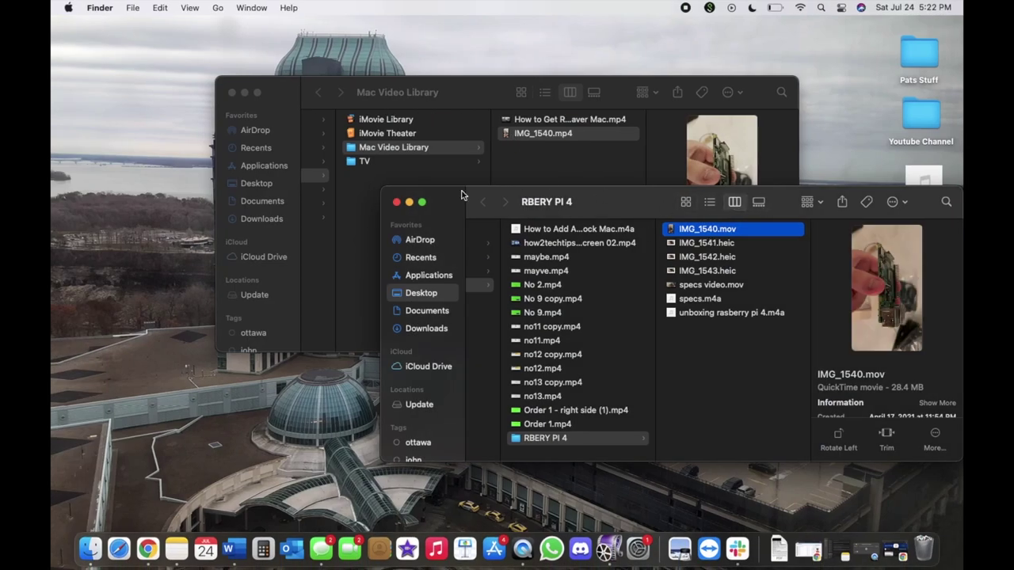
pyautogui.click(397, 202)
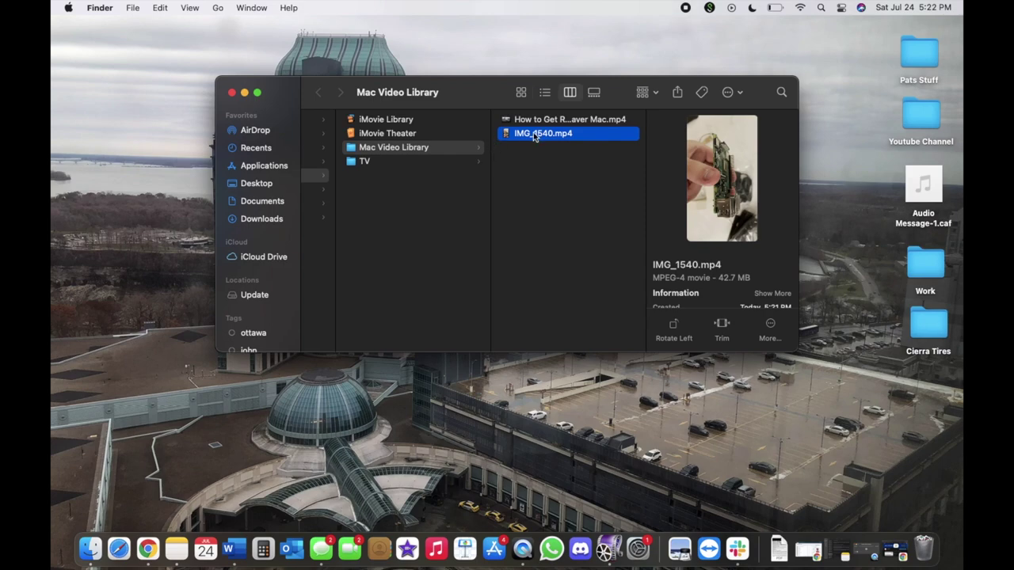
# - Minimize the YouTube channel window in Chrome and bring WinX back to the front
pyautogui.click(148, 548)
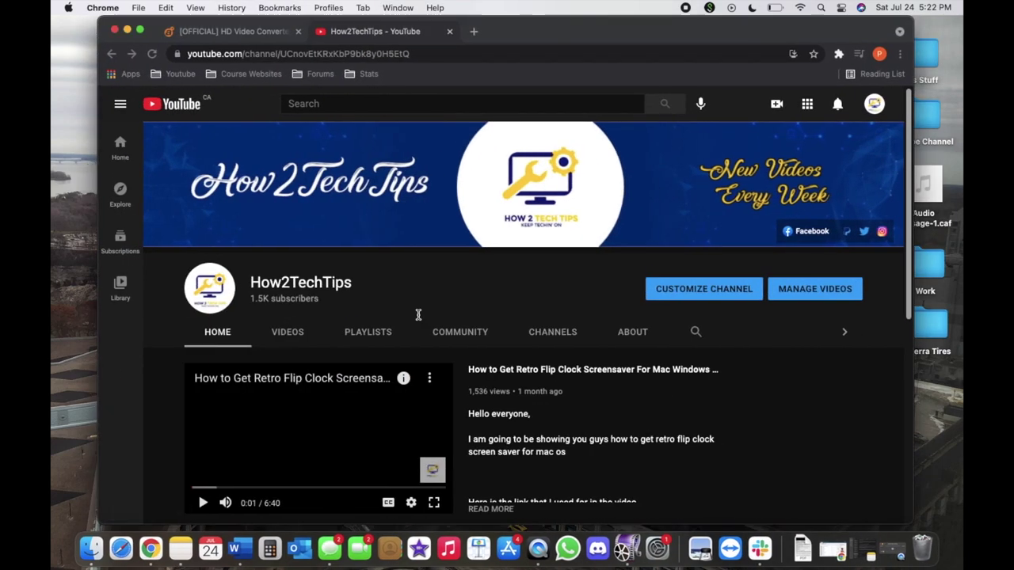
pyautogui.click(126, 30)
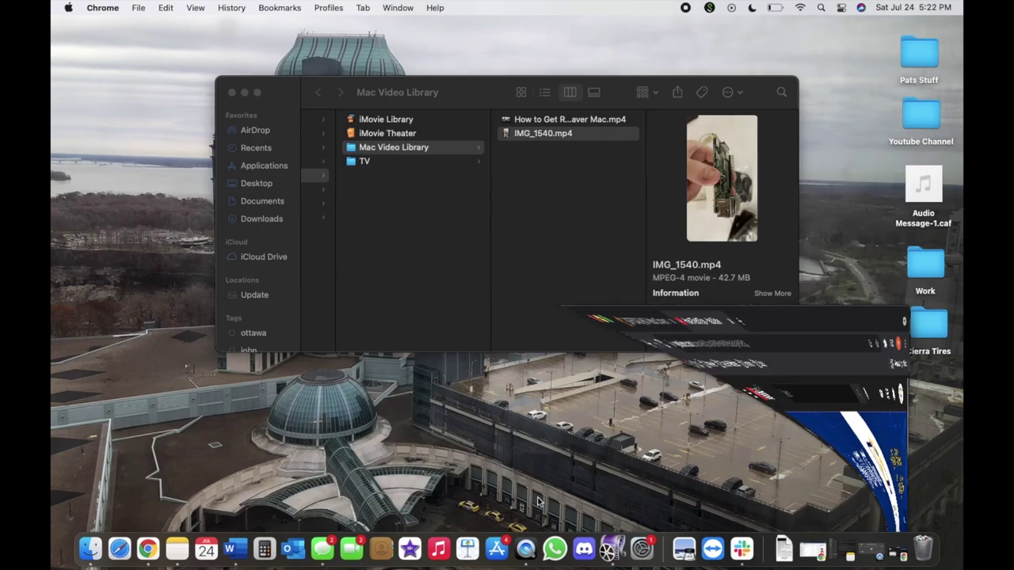
pyautogui.click(613, 557)
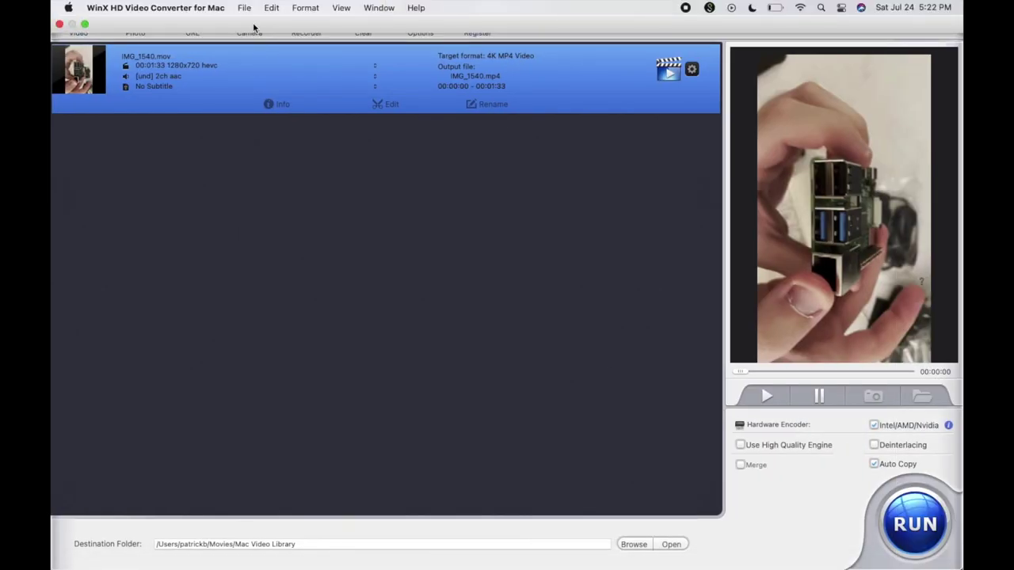
pyautogui.click(243, 17)
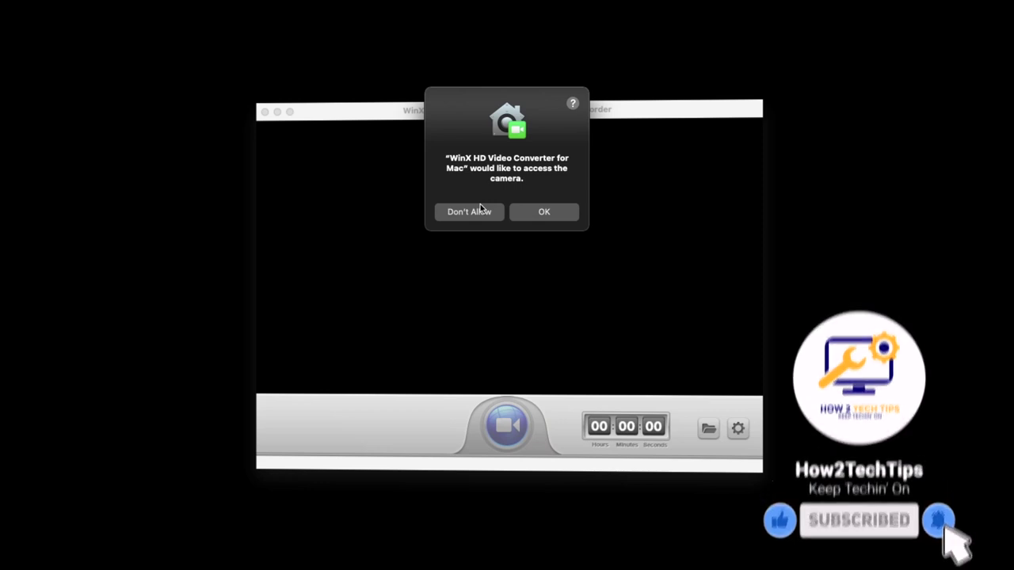
pyautogui.click(469, 216)
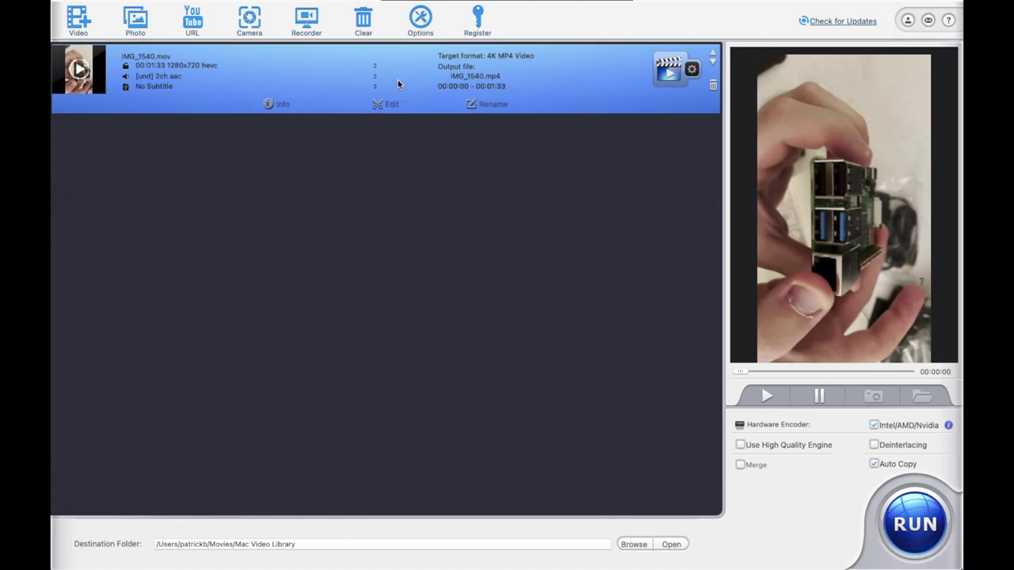
# - Clear the loaded video, then set the Options Video Folder to the user's Desktop
pyautogui.click(360, 21)
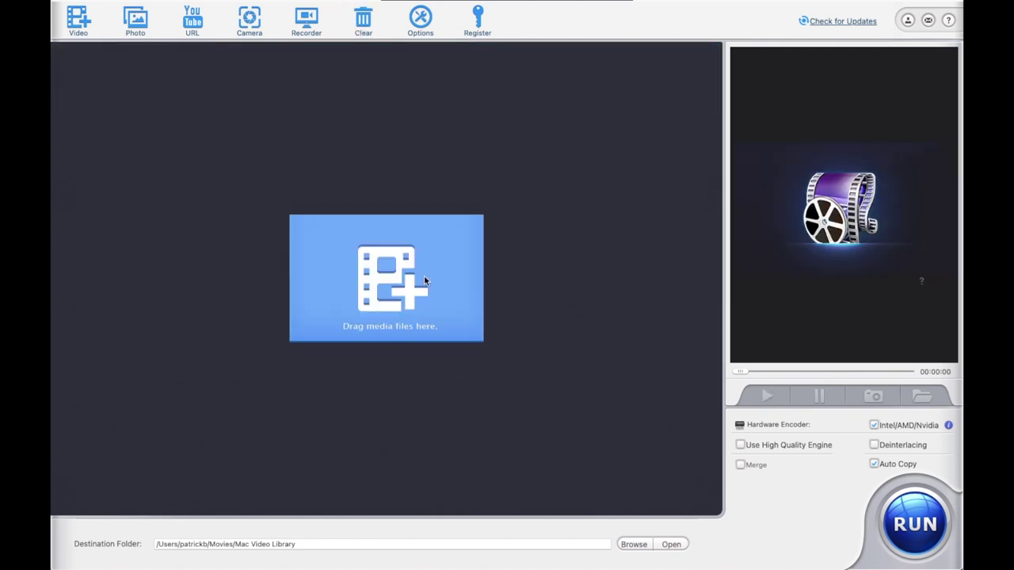
pyautogui.click(422, 27)
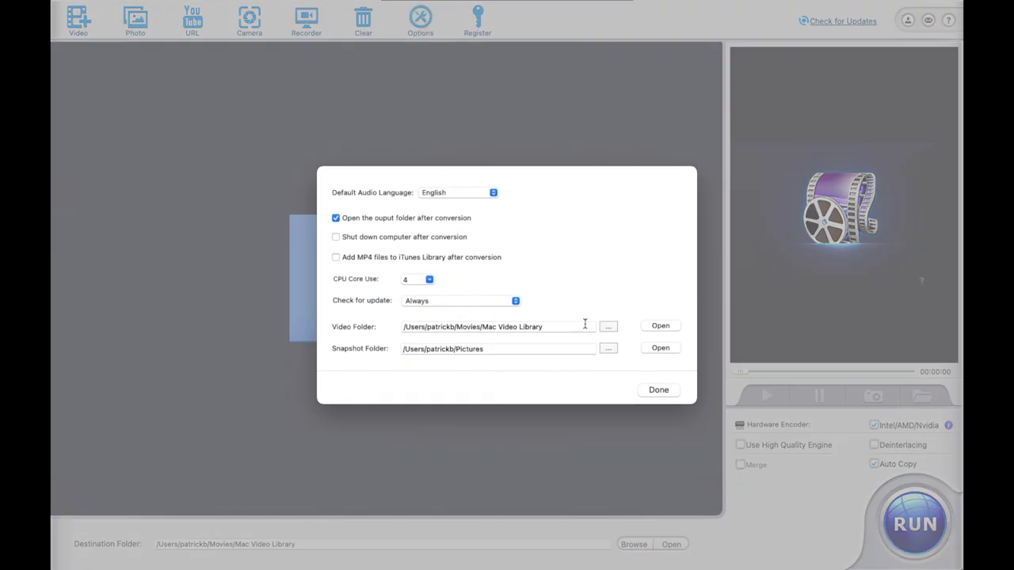
pyautogui.click(608, 328)
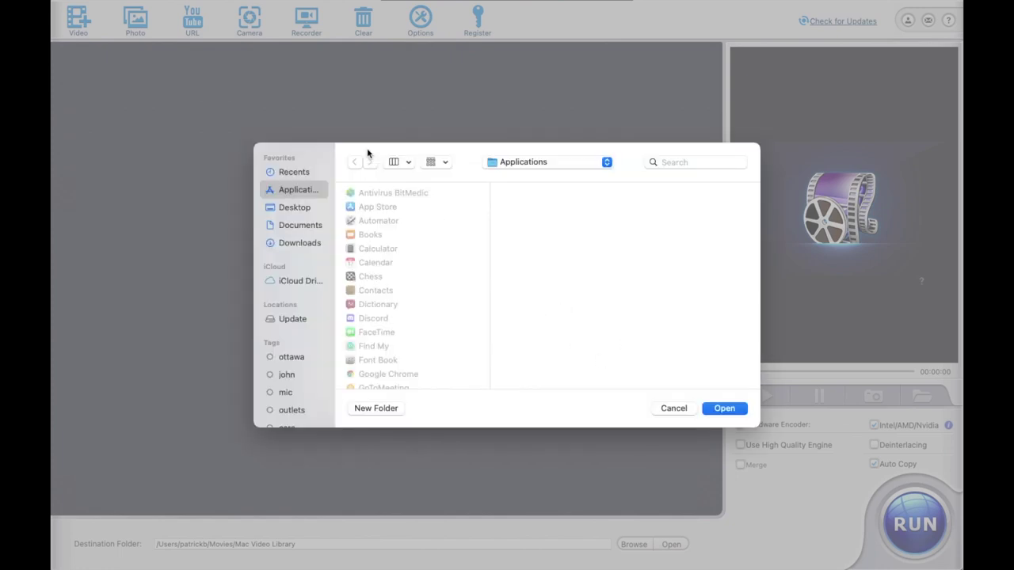
pyautogui.click(294, 209)
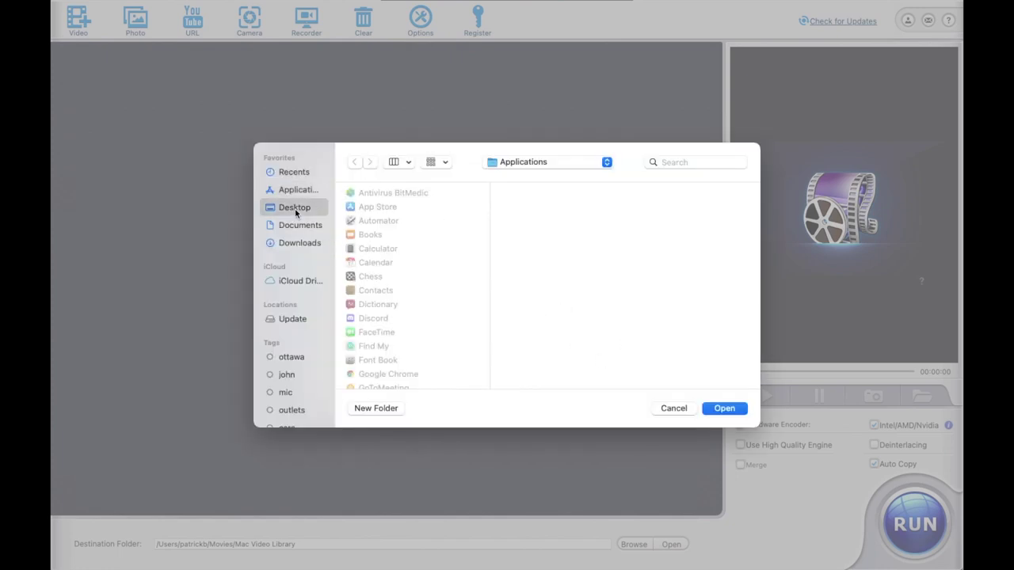
pyautogui.click(724, 407)
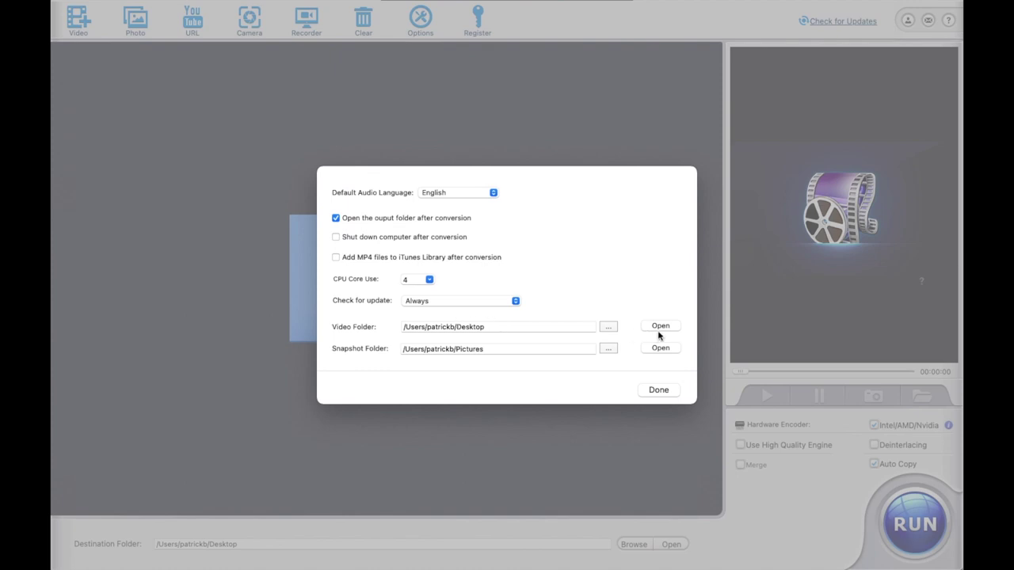
pyautogui.click(605, 329)
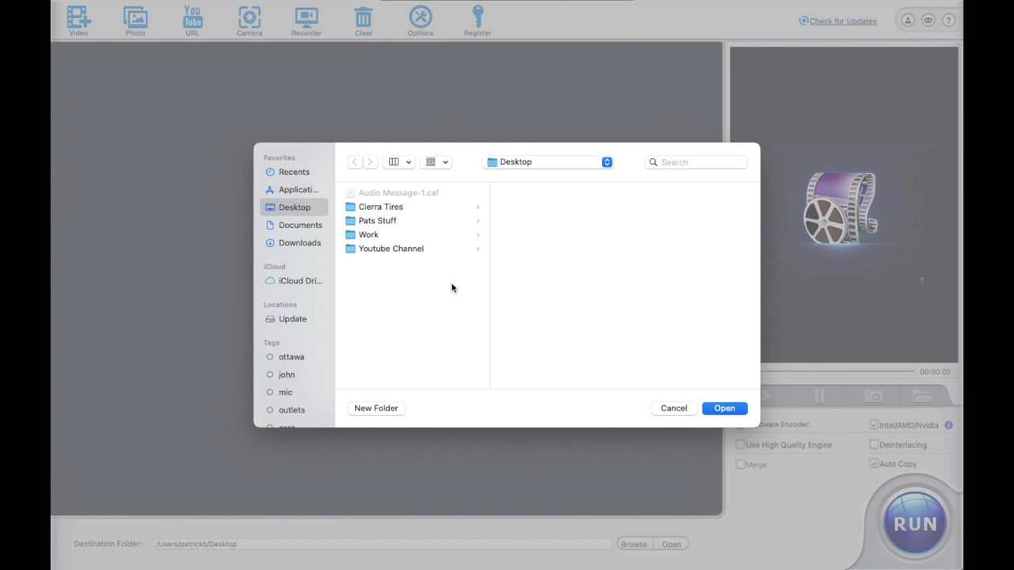
pyautogui.click(721, 410)
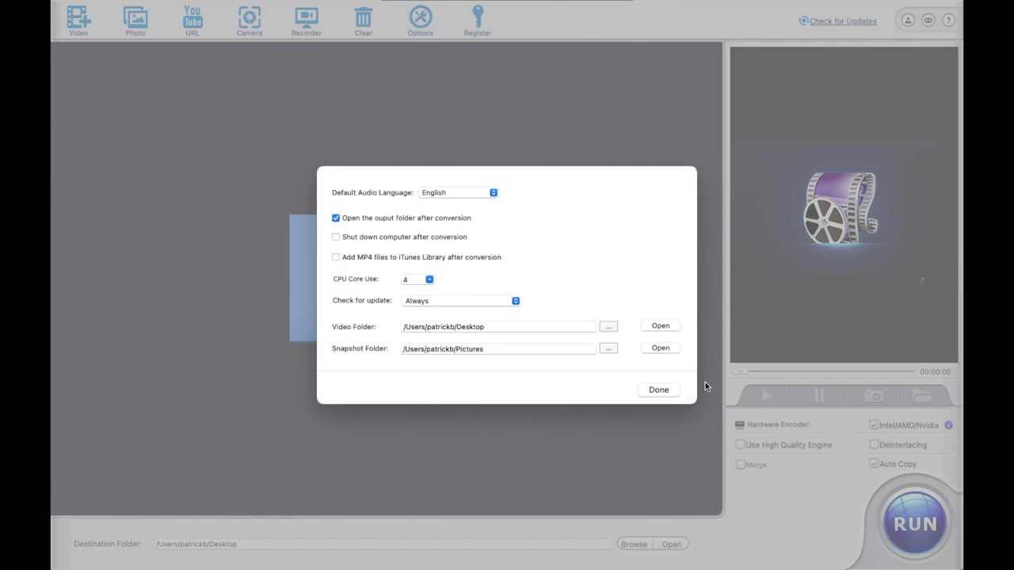
pyautogui.click(658, 389)
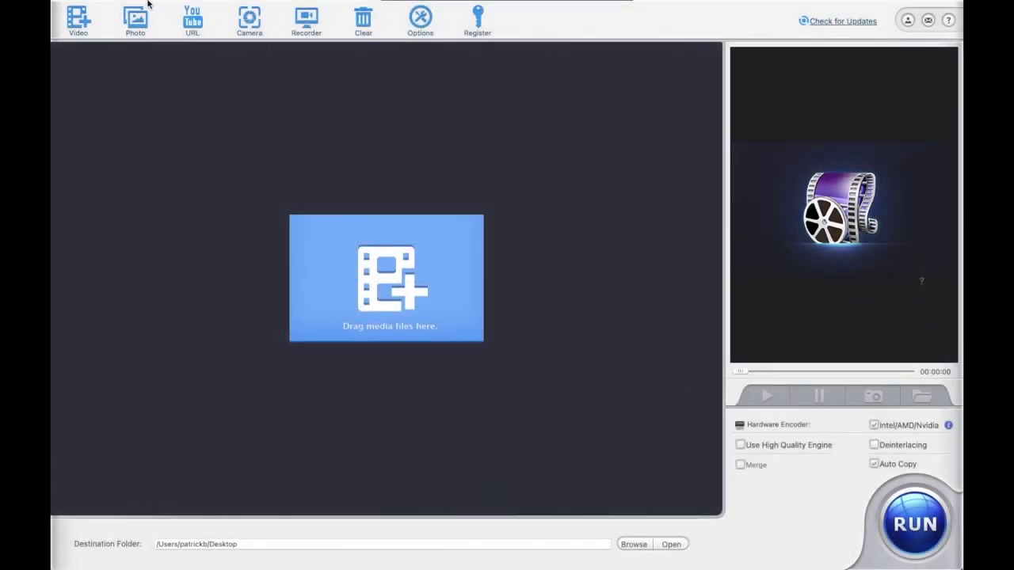
# - Exit full screen and drag the converter window higher on the desktop
pyautogui.moveTo(151, 2)
pyautogui.click(85, 24)
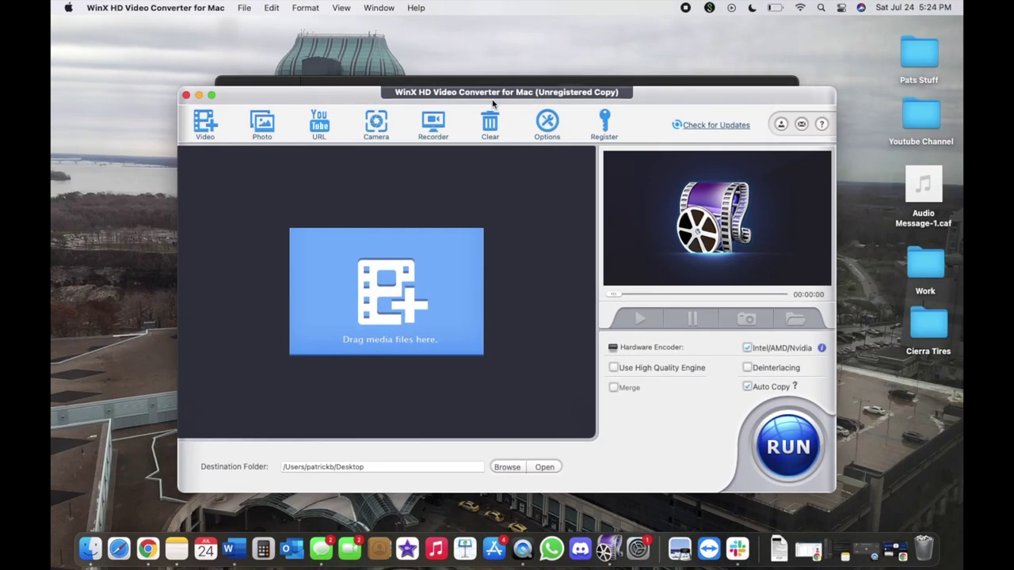
pyautogui.moveTo(647, 97); pyautogui.dragTo(634, 54)
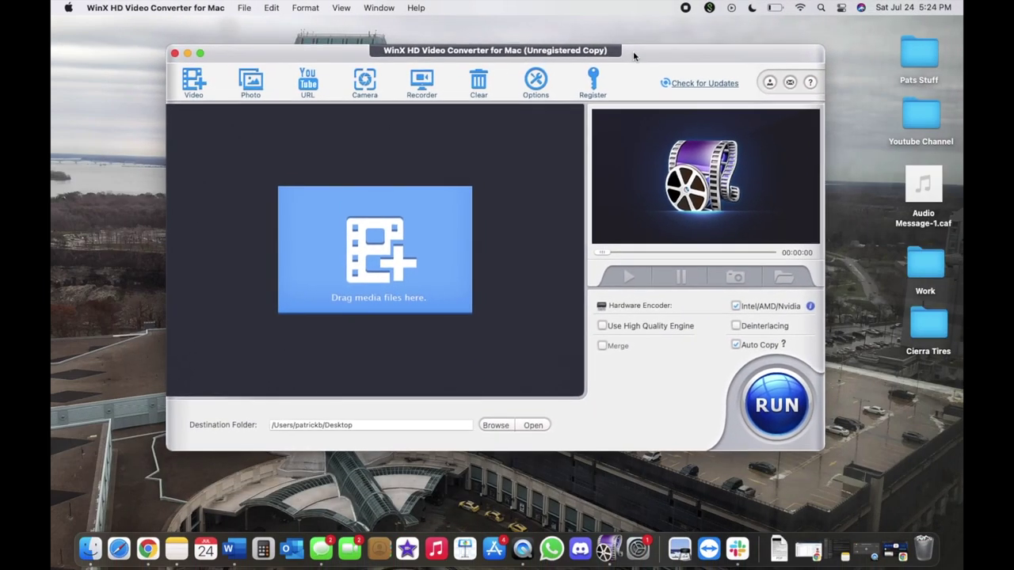